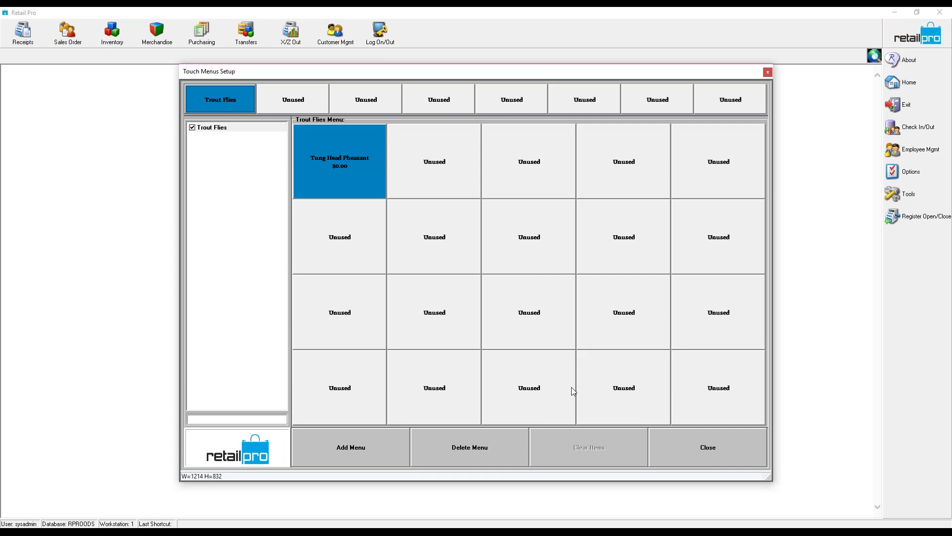
Step: Switch to the Paint sketch, handwrite STEEL HEAD in the third cell of the grid's top row, and minimize Paint
{"action": "mouse_move", "coordinate": [327, 526]}
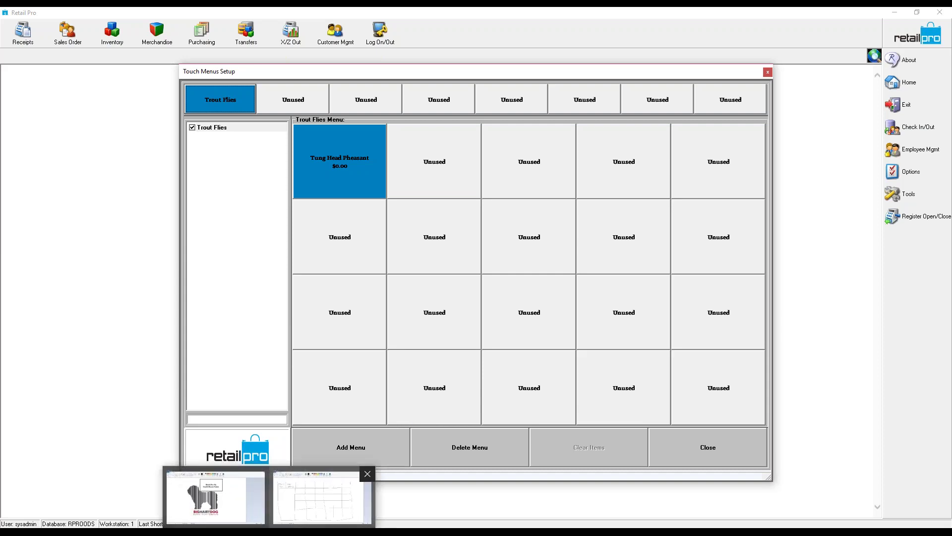
{"action": "left_click", "coordinate": [323, 498]}
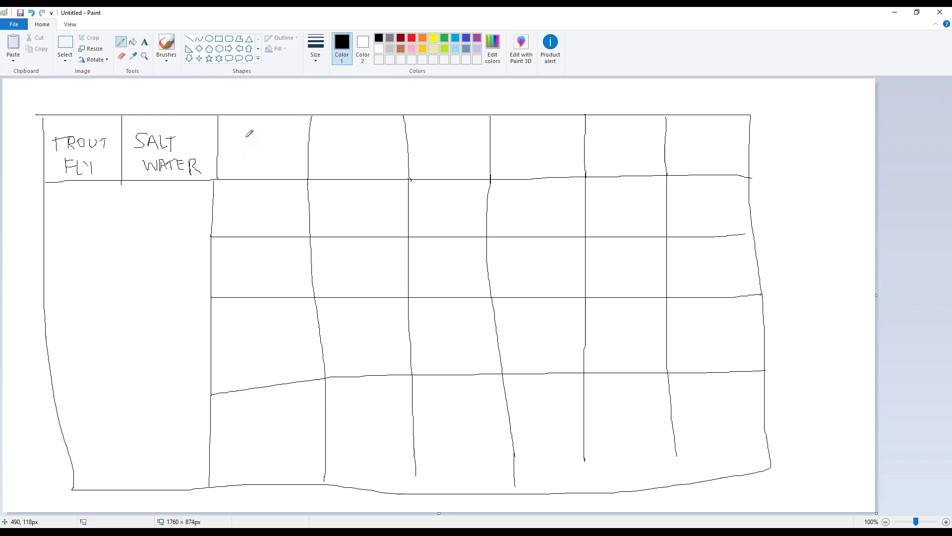
{"action": "mouse_move", "coordinate": [241, 132]}
{"action": "left_mouse_down"}
{"action": "mouse_move", "coordinate": [229, 145]}
{"action": "mouse_move", "coordinate": [257, 135]}
{"action": "left_mouse_up"}
{"action": "mouse_move", "coordinate": [244, 133]}
{"action": "left_mouse_down"}
{"action": "mouse_move", "coordinate": [262, 148]}
{"action": "mouse_move", "coordinate": [263, 132]}
{"action": "mouse_move", "coordinate": [275, 148]}
{"action": "mouse_move", "coordinate": [251, 173]}
{"action": "mouse_move", "coordinate": [272, 157]}
{"action": "mouse_move", "coordinate": [281, 176]}
{"action": "mouse_move", "coordinate": [280, 165]}
{"action": "mouse_move", "coordinate": [297, 171]}
{"action": "mouse_move", "coordinate": [284, 176]}
{"action": "left_mouse_up"}
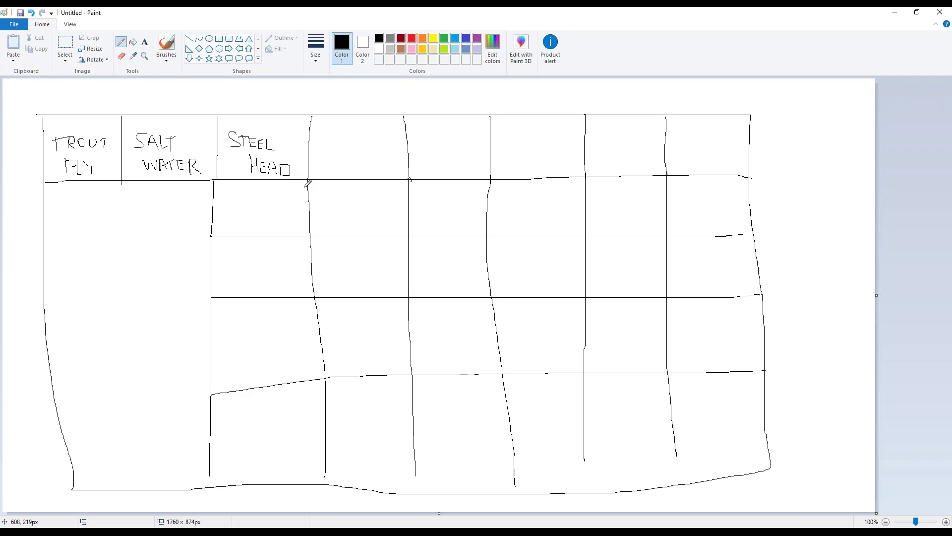
{"action": "left_click", "coordinate": [325, 158]}
{"action": "left_click", "coordinate": [895, 15]}
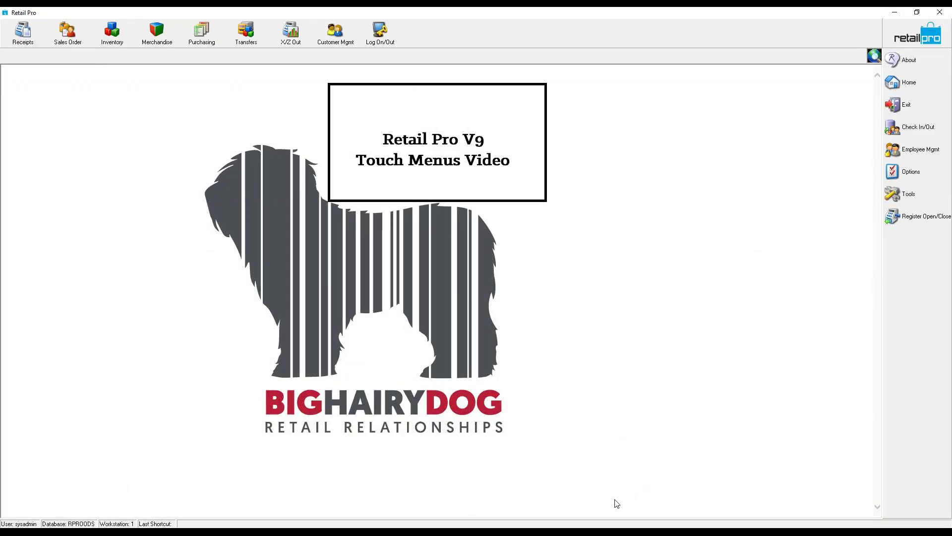
Step: Return to the Retail Pro touch menus configuration and toggle Use Store No off and on again, using the existing configuration file's settings
{"action": "mouse_move", "coordinate": [604, 531]}
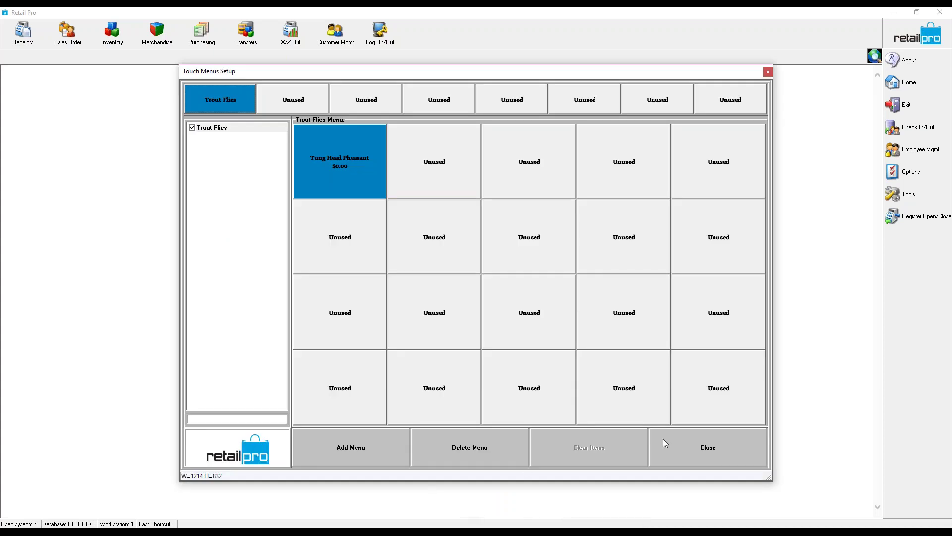
{"action": "left_click", "coordinate": [665, 442]}
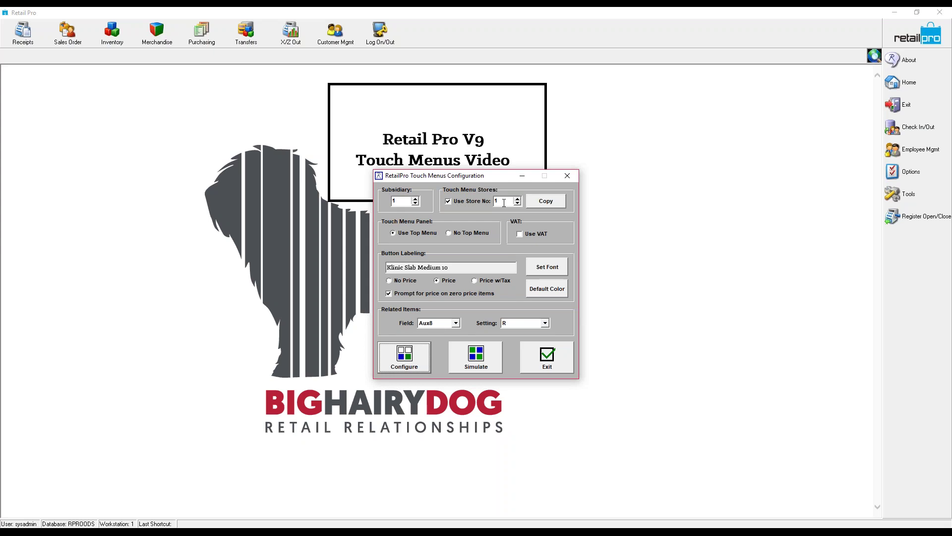
{"action": "left_click", "coordinate": [449, 201]}
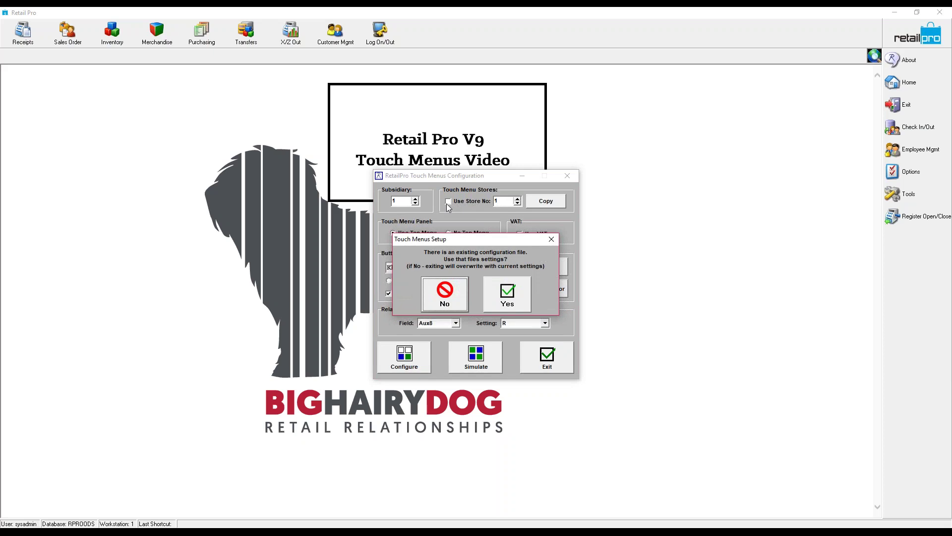
{"action": "left_click", "coordinate": [506, 299]}
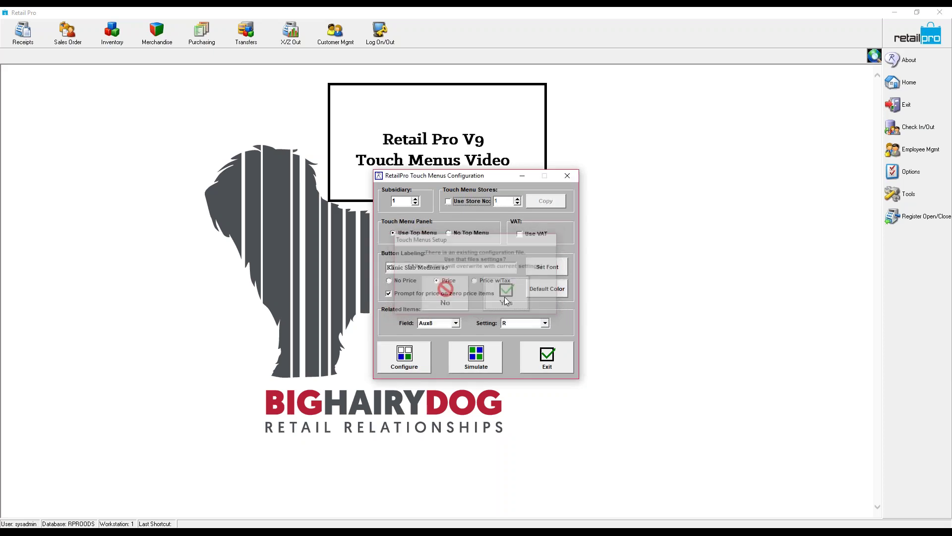
{"action": "left_click", "coordinate": [448, 201]}
{"action": "left_click", "coordinate": [506, 294]}
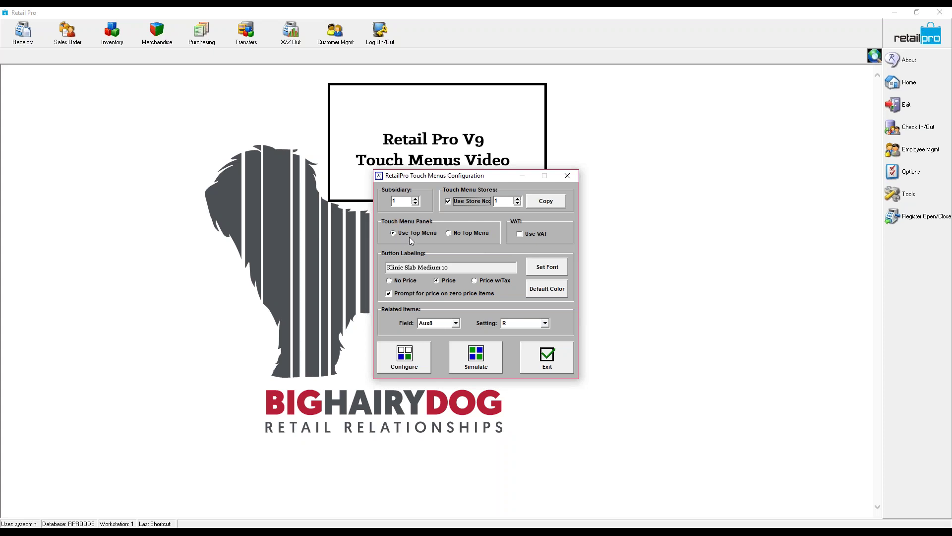
Step: Preview the touch menu layout with the No Top Menu option, and restore Use Top Menu
{"action": "left_click", "coordinate": [453, 232]}
{"action": "left_click", "coordinate": [413, 362]}
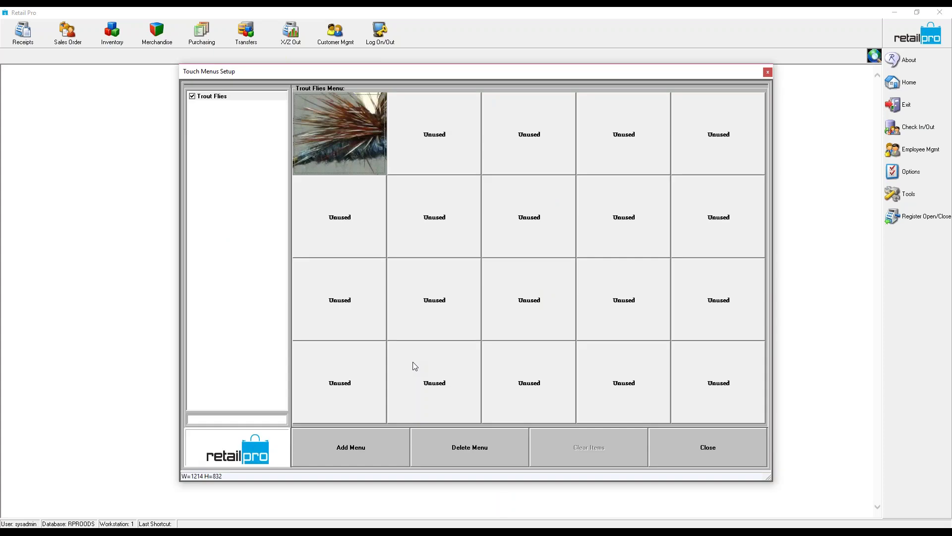
{"action": "left_click", "coordinate": [714, 451]}
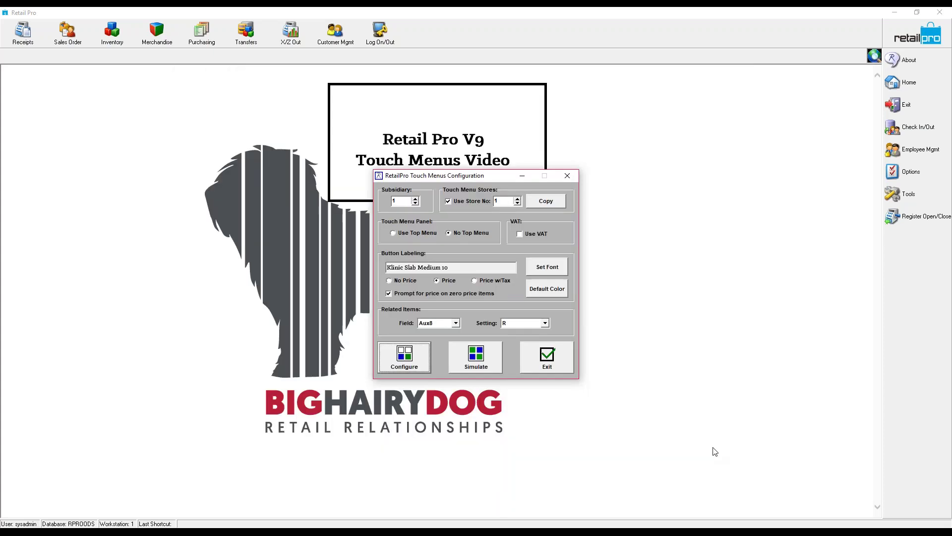
{"action": "left_click", "coordinate": [404, 234]}
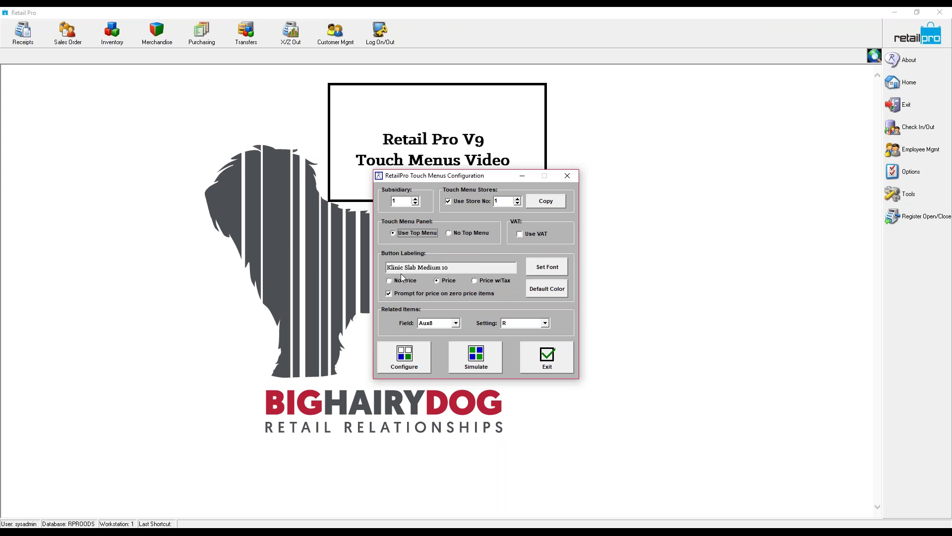
Step: Review the button label font settings and the configuration of the first item button in the Trout Flies menu
{"action": "left_click", "coordinate": [549, 268]}
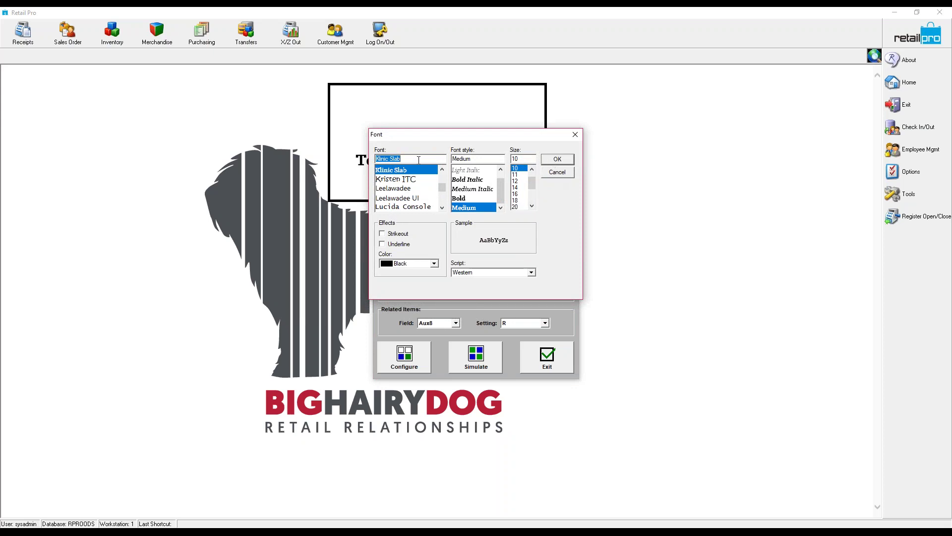
{"action": "left_click", "coordinate": [555, 161]}
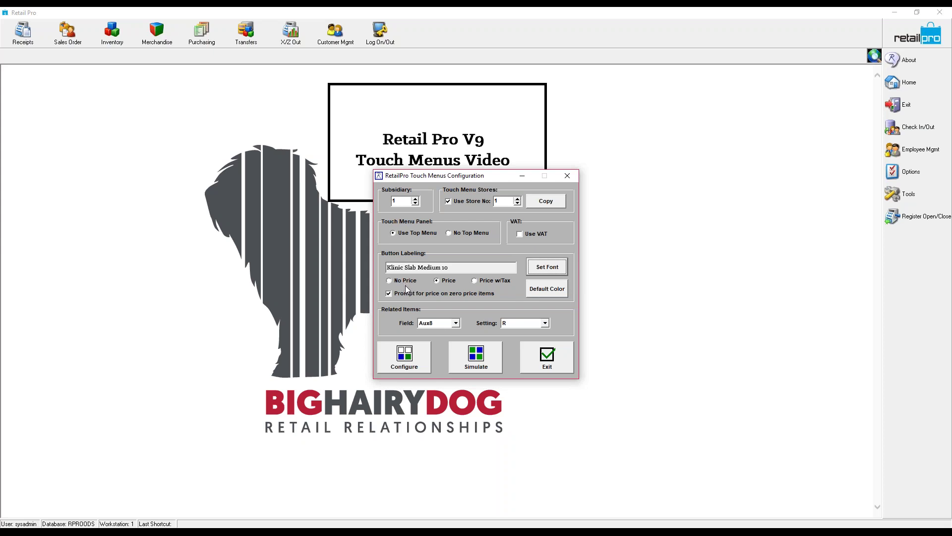
{"action": "left_click", "coordinate": [405, 359]}
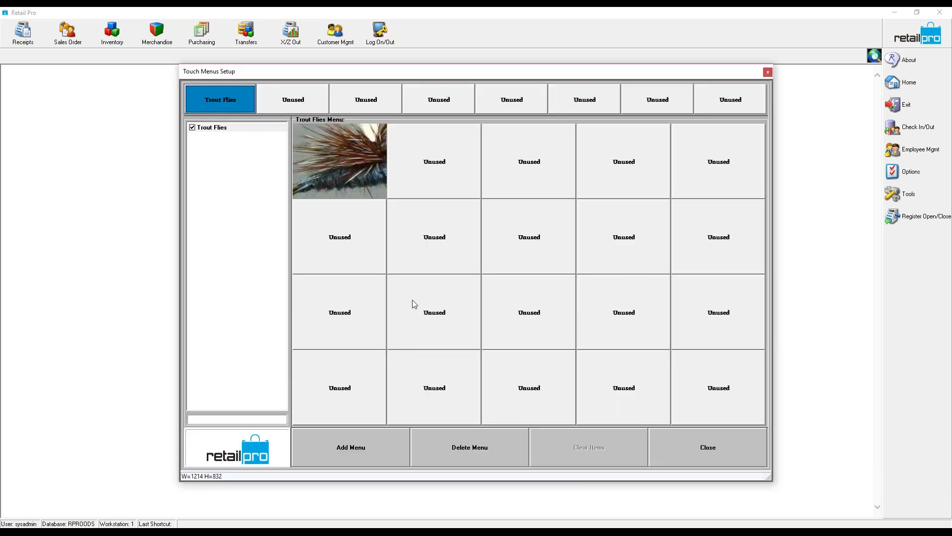
{"action": "left_click", "coordinate": [358, 165]}
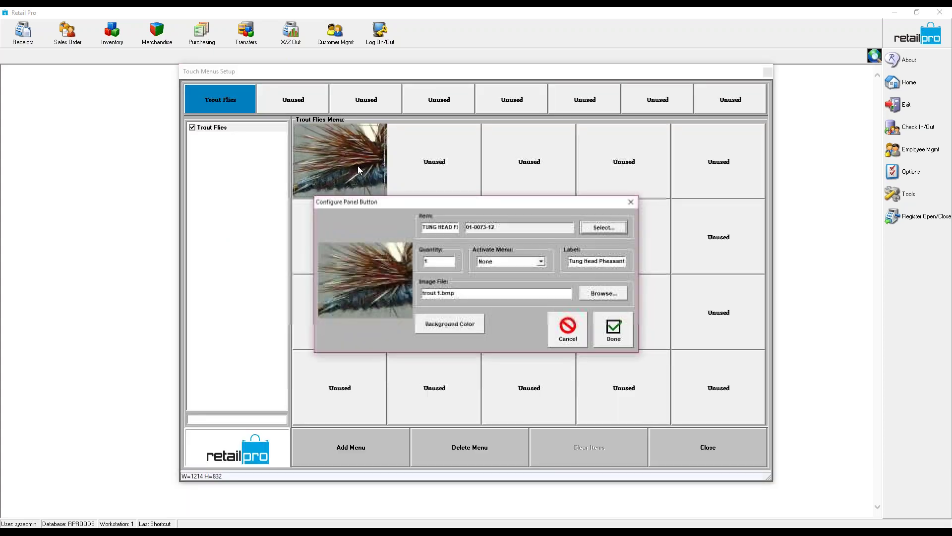
{"action": "left_click", "coordinate": [613, 332]}
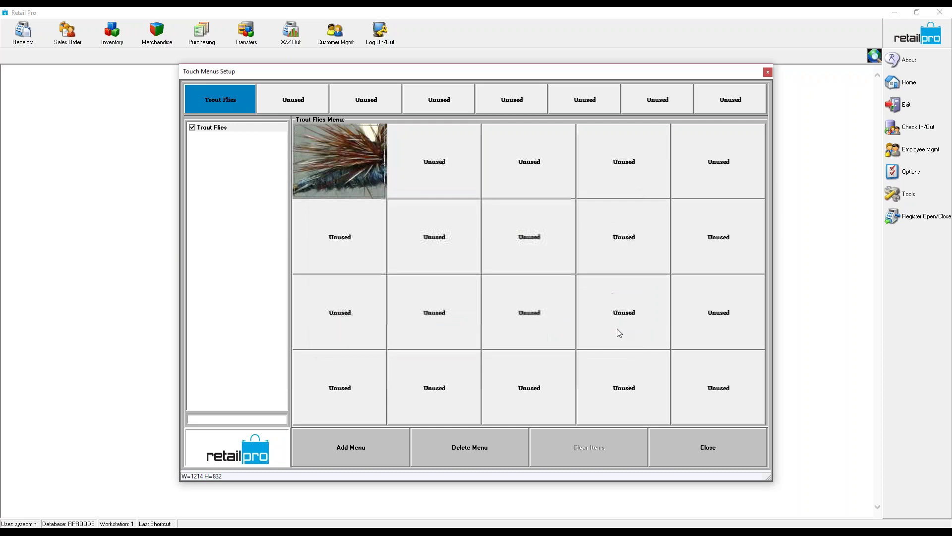
{"action": "left_click", "coordinate": [695, 443]}
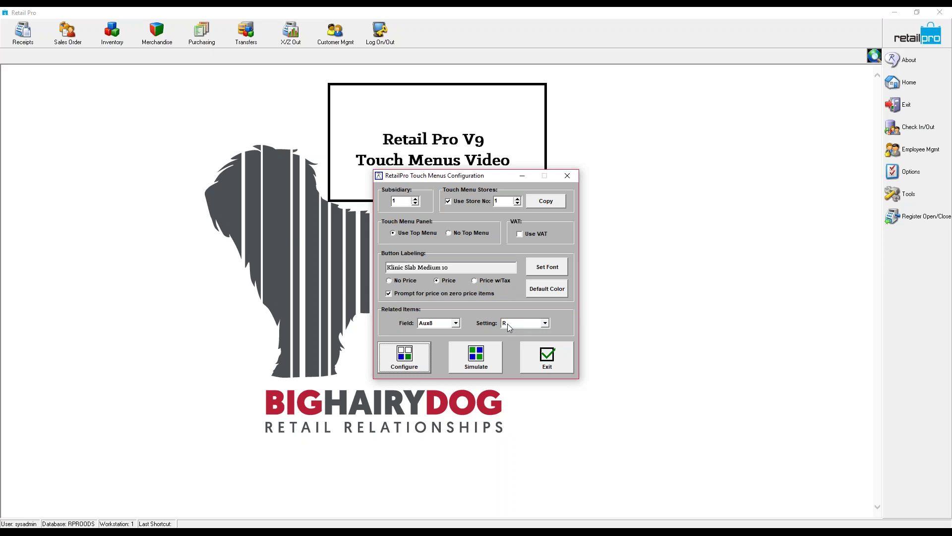
Step: Open the touch menus setup and add a new menu named Steel Head Flies
{"action": "left_click", "coordinate": [402, 361]}
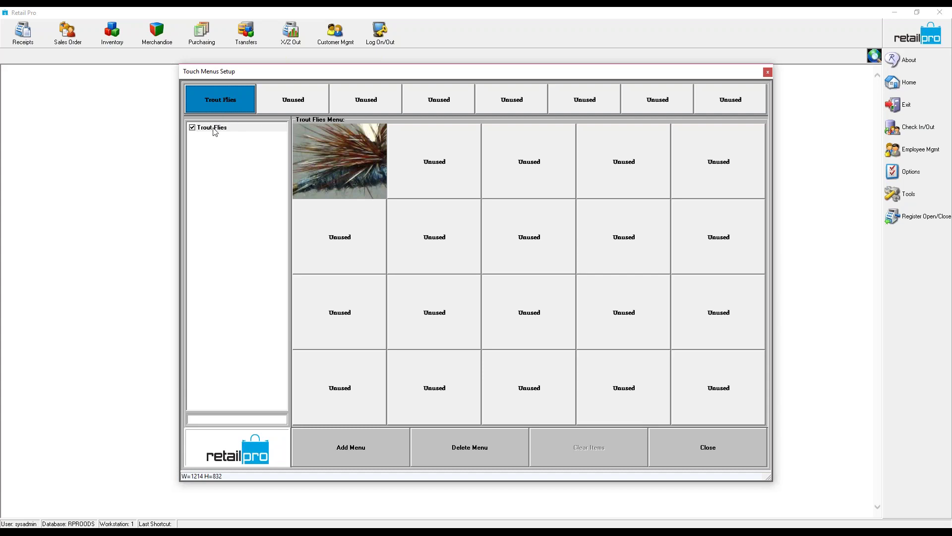
{"action": "left_click", "coordinate": [351, 446]}
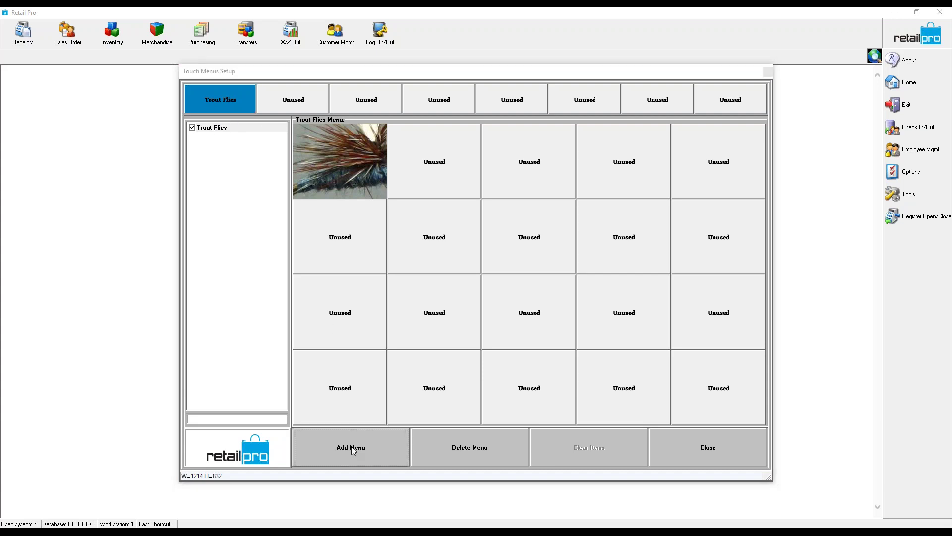
{"action": "type", "text": "Steel "}
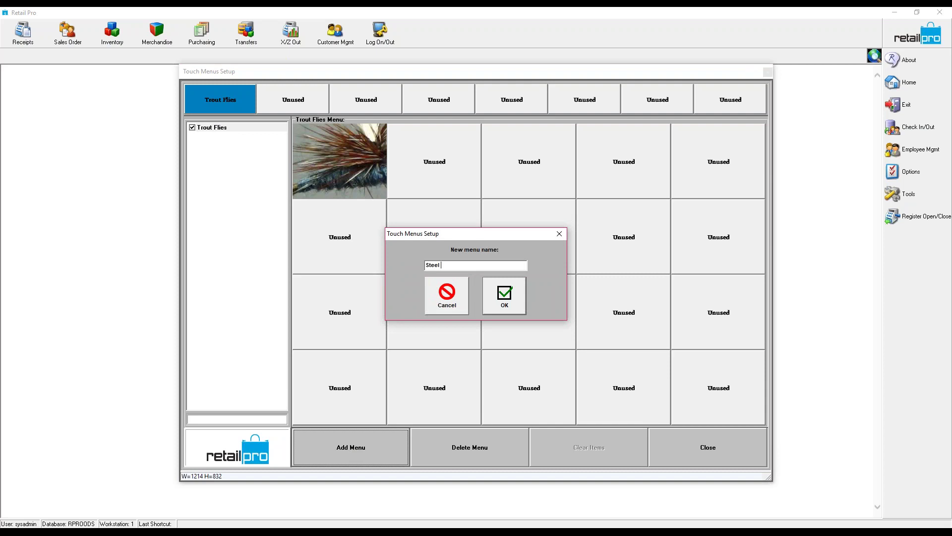
{"action": "type", "text": "Head Flies"}
{"action": "left_click", "coordinate": [511, 299]}
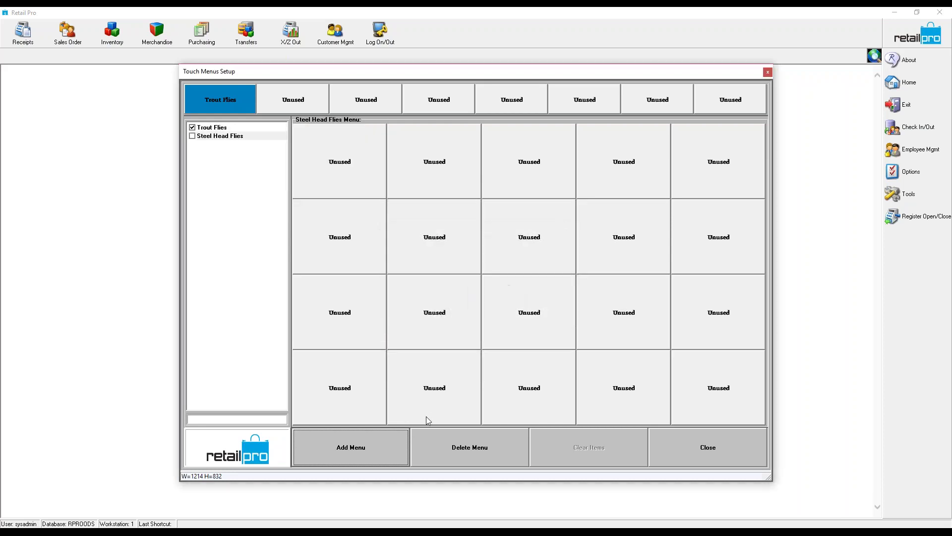
Step: Add a new touch menu named Salt Water Flies
{"action": "left_click", "coordinate": [361, 447]}
{"action": "type", "text": "S"}
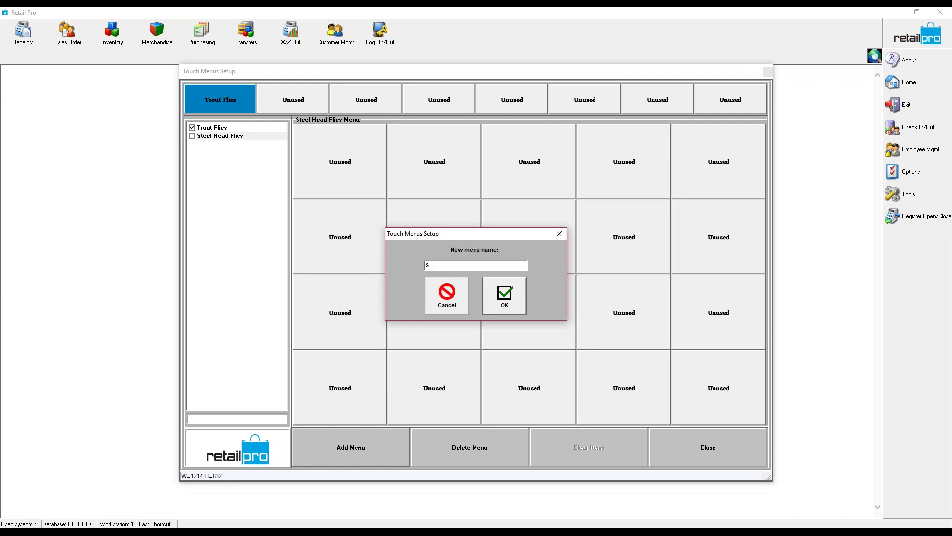
{"action": "type", "text": "alt Water Flies"}
{"action": "left_click", "coordinate": [502, 297]}
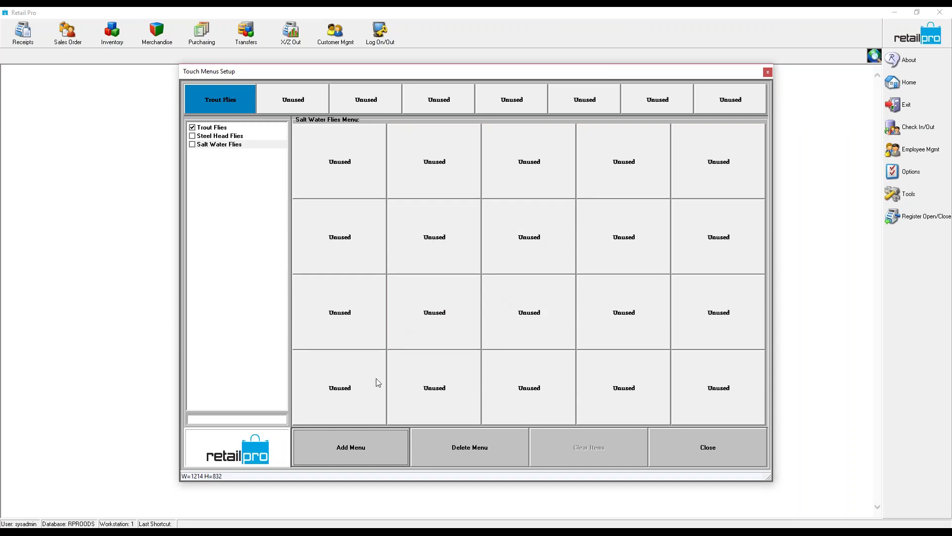
Step: Add a new touch menu named Fly Tying, correcting the misspelled name before accepting it
{"action": "left_click", "coordinate": [353, 458]}
{"action": "type", "text": "Fly TYping"}
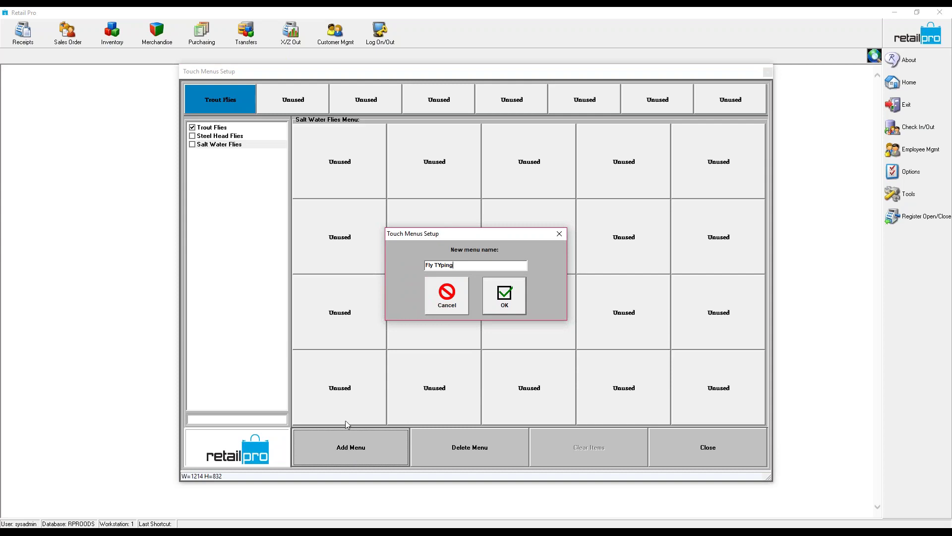
{"action": "left_click", "coordinate": [443, 265]}
{"action": "key", "text": "BackSpace"}
{"action": "key", "text": "BackSpace"}
{"action": "type", "text": "y"}
{"action": "left_click", "coordinate": [504, 291]}
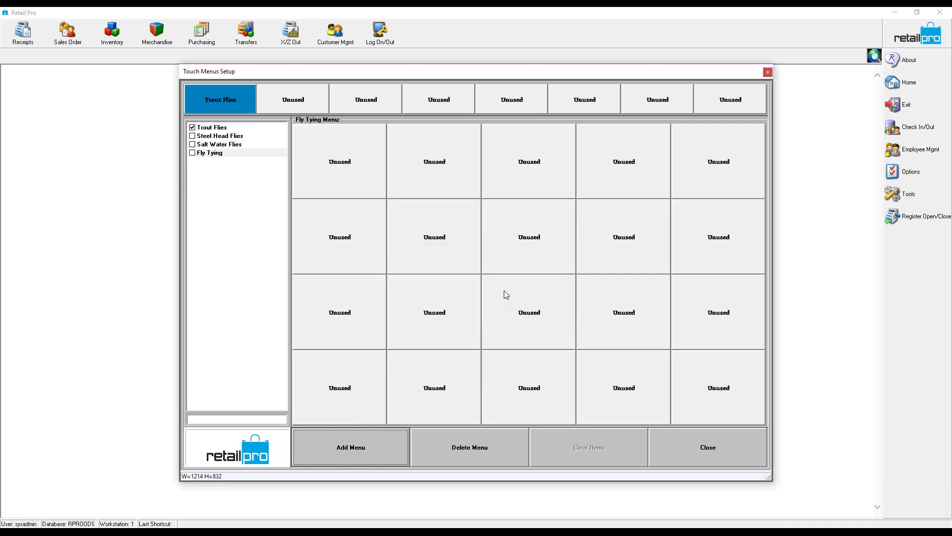
Step: Add a new touch menu named Fly Fish Lines
{"action": "left_click", "coordinate": [353, 441]}
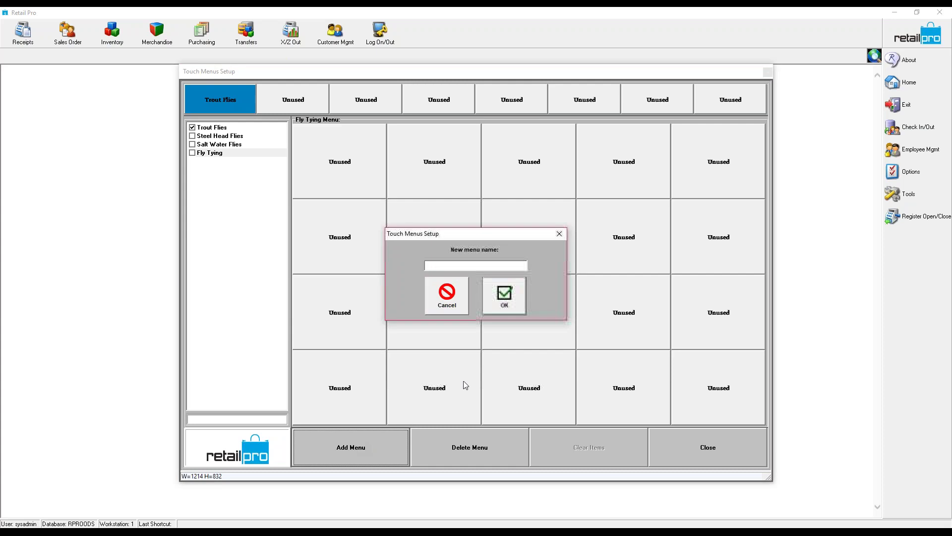
{"action": "type", "text": "Fly Fish"}
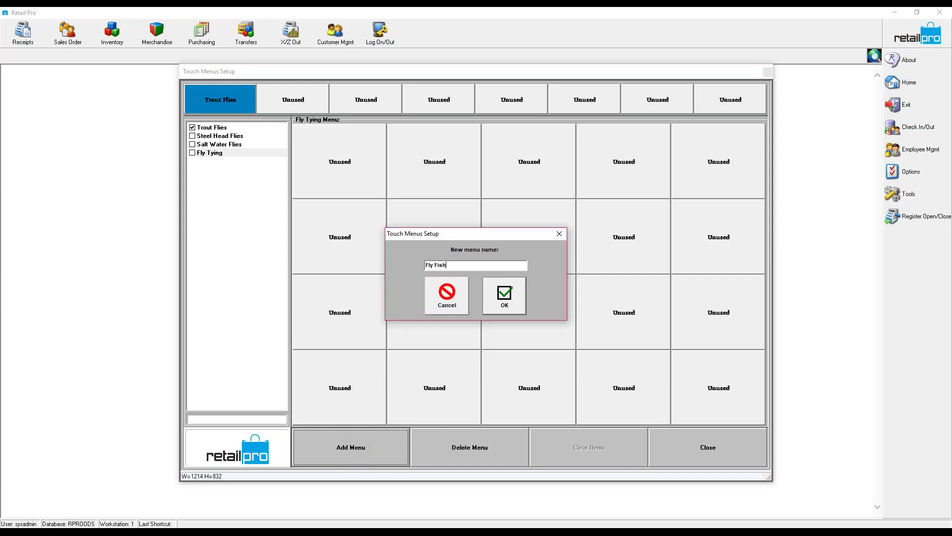
{"action": "type", "text": " Lines"}
{"action": "left_click", "coordinate": [506, 303]}
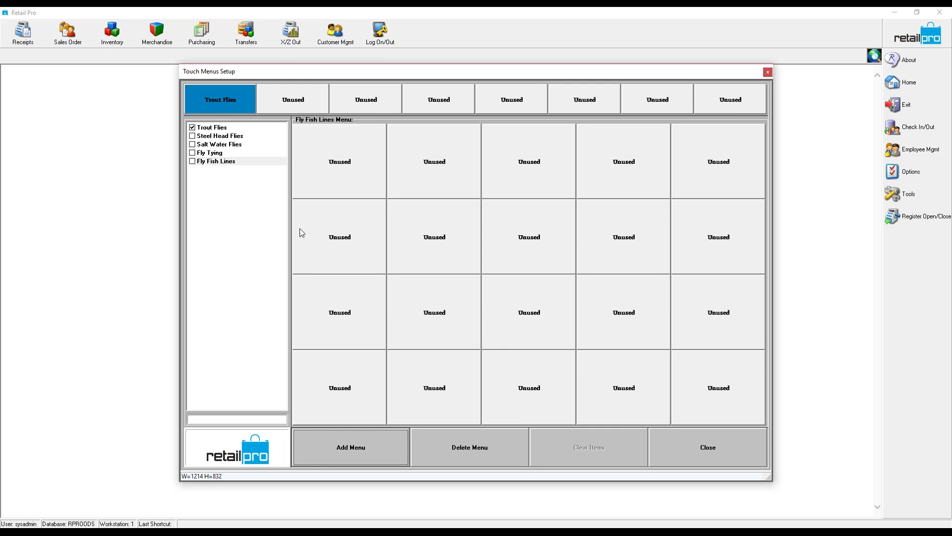
Step: Add a new touch menu named More Trout Flies 2
{"action": "left_click", "coordinate": [334, 442]}
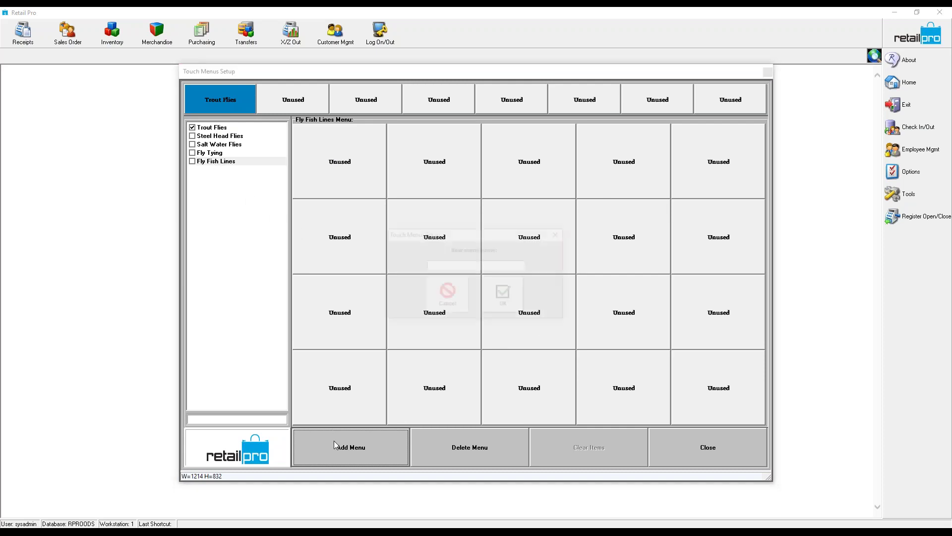
{"action": "type", "text": "M"}
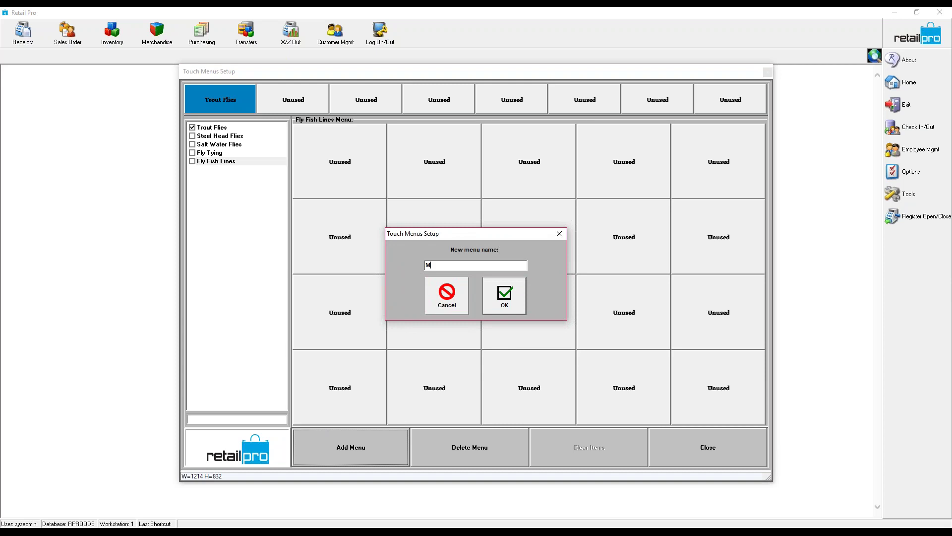
{"action": "type", "text": "ore Trout Flies 2"}
{"action": "left_click", "coordinate": [506, 294]}
Step: Add a new touch menu named More Trout Flies 3
{"action": "left_click", "coordinate": [353, 450]}
{"action": "type", "text": "More Trout Flies 3"}
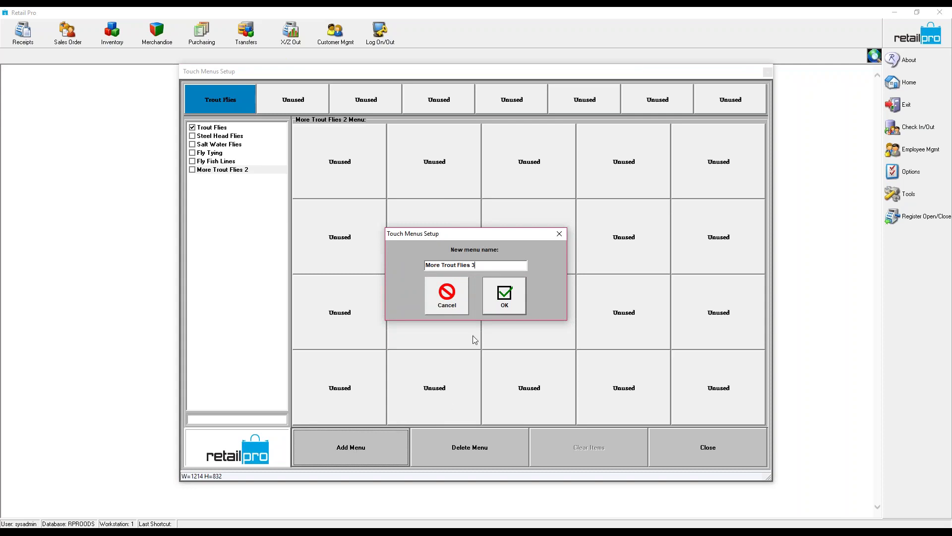
{"action": "left_click", "coordinate": [498, 296]}
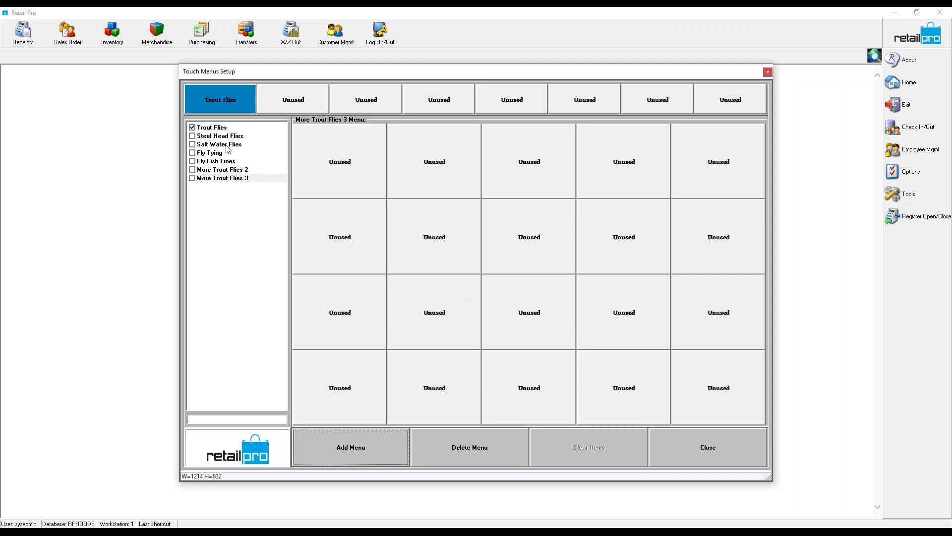
Step: Add a new touch menu named Steel Head Flies 2
{"action": "left_click", "coordinate": [346, 448]}
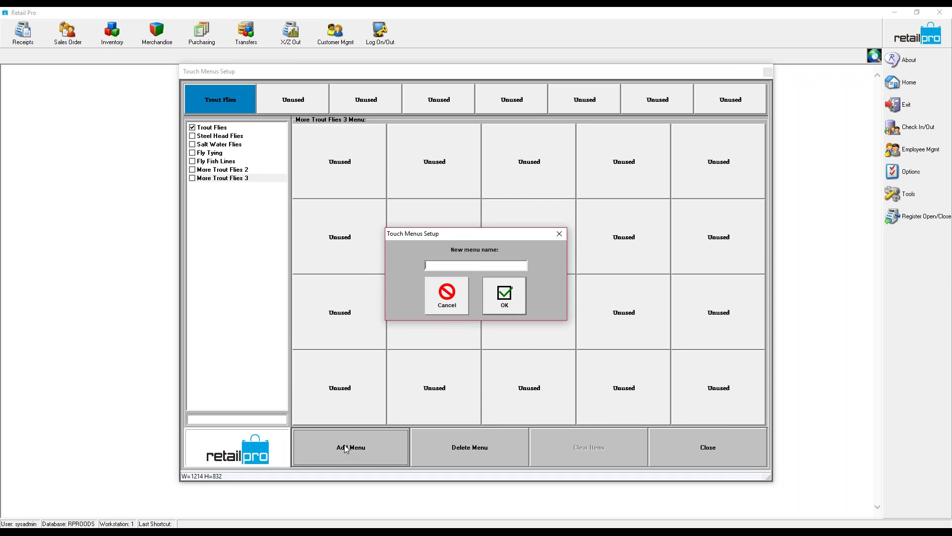
{"action": "type", "text": "Steel Head Flies 2"}
{"action": "left_click", "coordinate": [507, 293]}
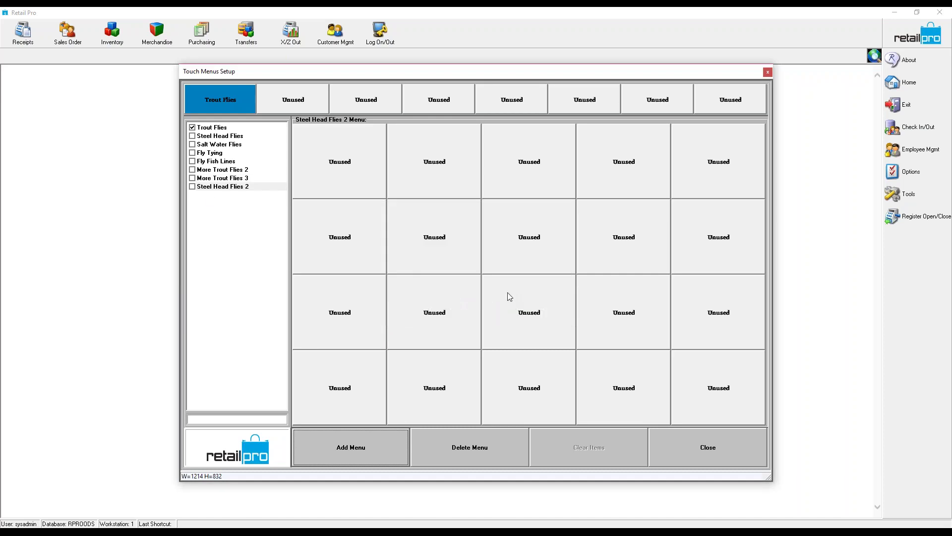
Step: Add a new touch menu named Steel Head Flies 3
{"action": "left_click", "coordinate": [340, 447]}
{"action": "type", "text": "Steel Head Flie"}
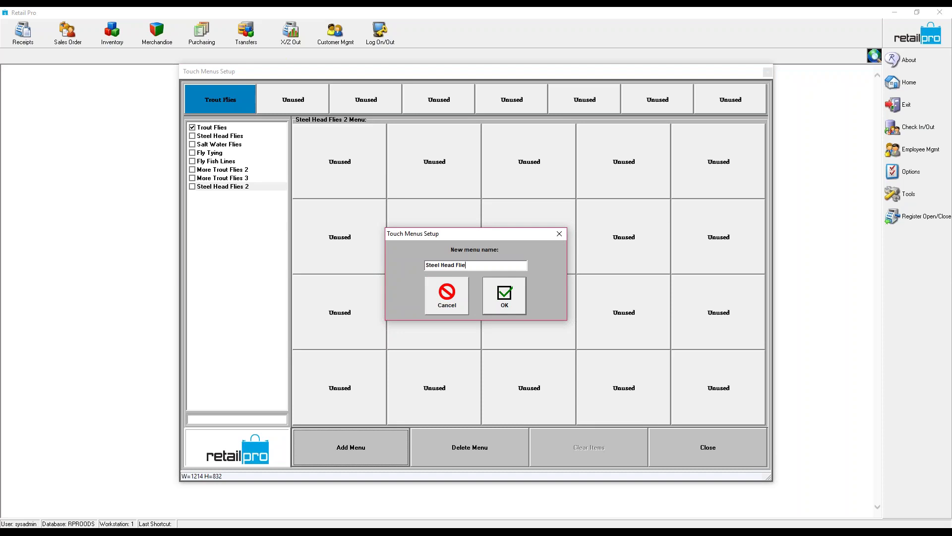
{"action": "type", "text": "s 3"}
{"action": "left_click", "coordinate": [505, 296]}
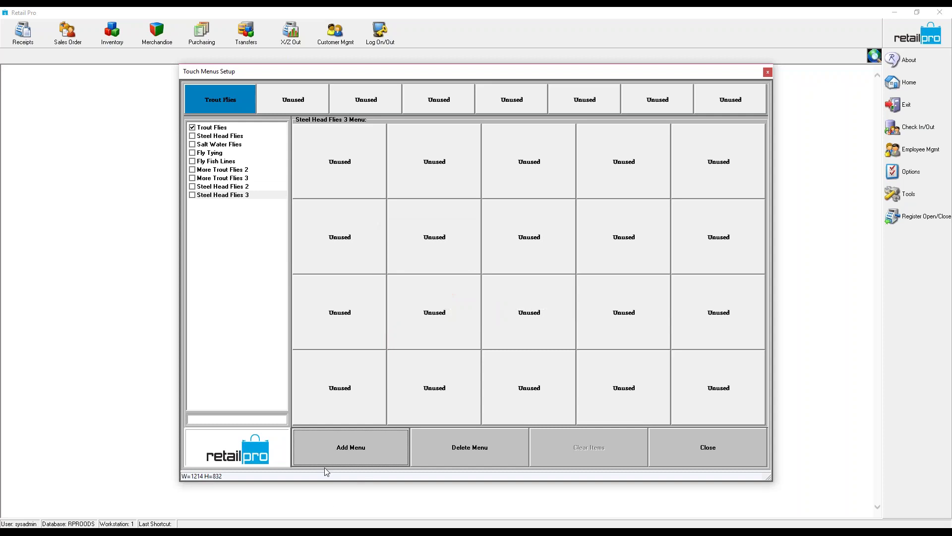
Step: Add a new touch menu named Salt Water Flies 2
{"action": "left_click", "coordinate": [335, 453]}
{"action": "type", "text": "Salt WTE"}
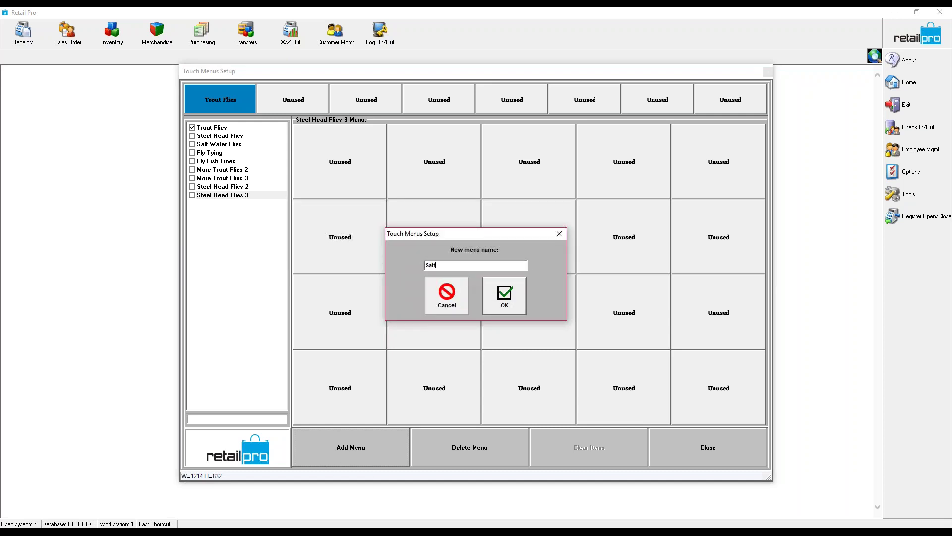
{"action": "key", "text": "BackSpace"}
{"action": "key", "text": "BackSpace"}
{"action": "key", "text": "BackSpace"}
{"action": "type", "text": "wATER fLIES"}
{"action": "key", "text": "BackSpace"}
{"action": "key", "text": "BackSpace"}
{"action": "key", "text": "BackSpace"}
{"action": "key", "text": "BackSpace"}
{"action": "key", "text": "BackSpace"}
{"action": "key", "text": "BackSpace"}
{"action": "key", "text": "BackSpace"}
{"action": "key", "text": "BackSpace"}
{"action": "key", "text": "BackSpace"}
{"action": "key", "text": "BackSpace"}
{"action": "type", "text": "Water Fleis"}
{"action": "key", "text": "BackSpace"}
{"action": "type", "text": "ies 2"}
{"action": "left_click", "coordinate": [504, 295]}
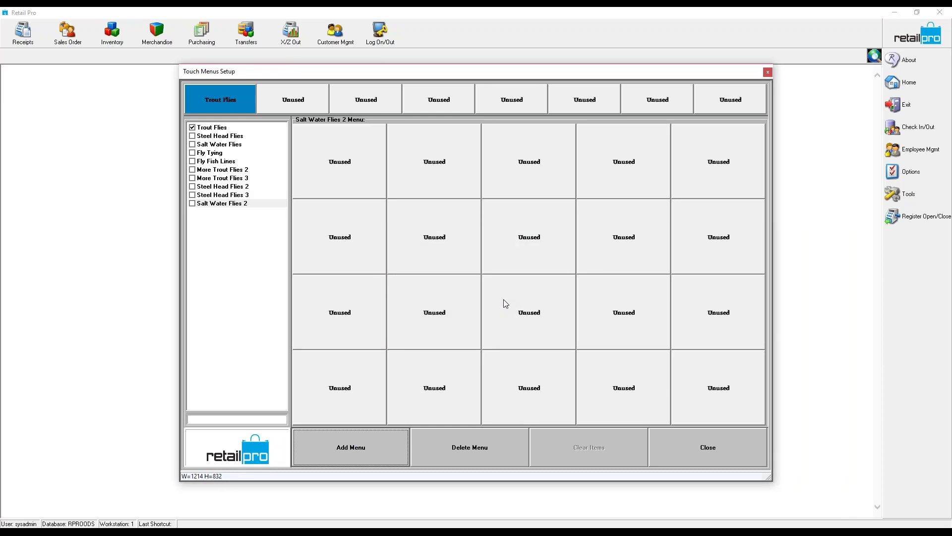
Step: Add a new touch menu named Salt Water Flies 3
{"action": "left_click", "coordinate": [348, 441]}
{"action": "type", "text": "s"}
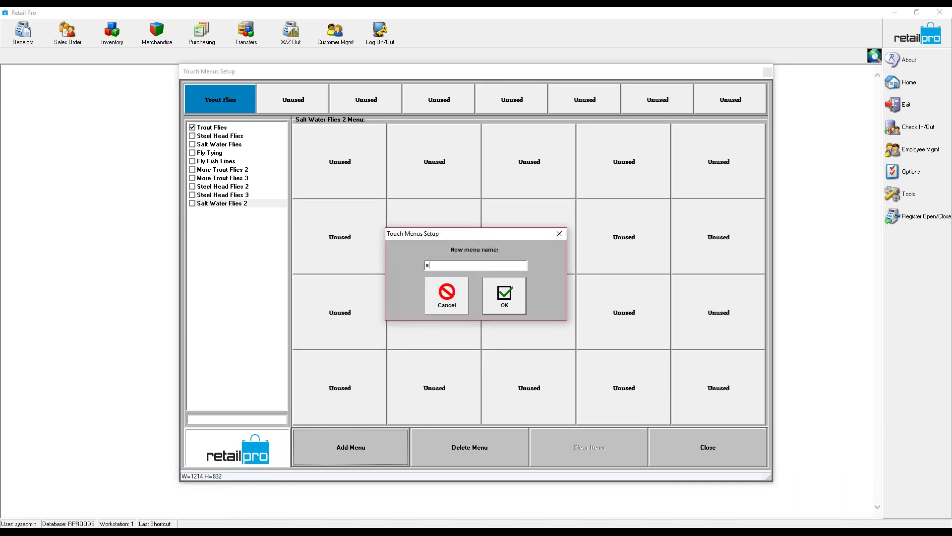
{"action": "type", "text": "alt Water Flies 3"}
{"action": "left_click", "coordinate": [427, 265]}
{"action": "key", "text": "BackSpace"}
{"action": "type", "text": "S"}
{"action": "left_click", "coordinate": [499, 296]}
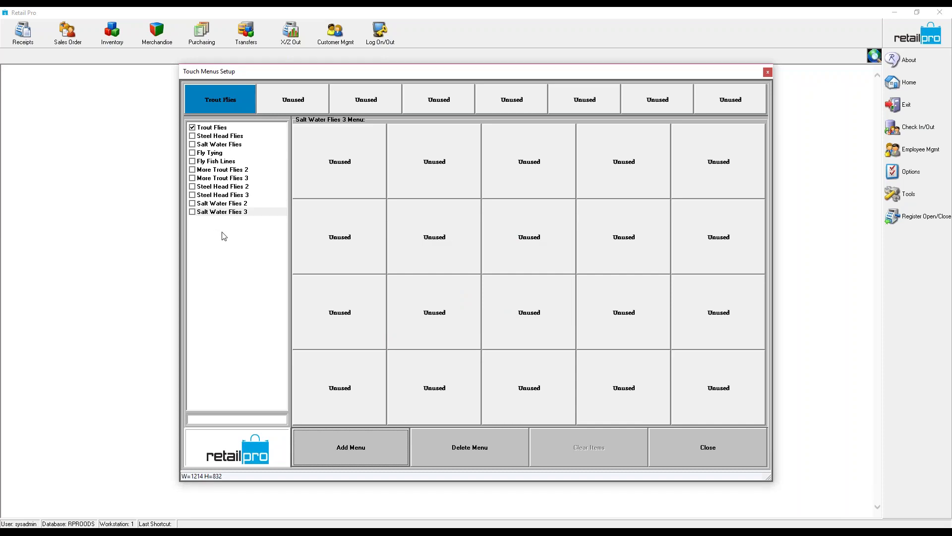
Step: Give the Trout Flies top button a custom light blue background with red 60, green 157 and blue 255
{"action": "double_click", "coordinate": [222, 99]}
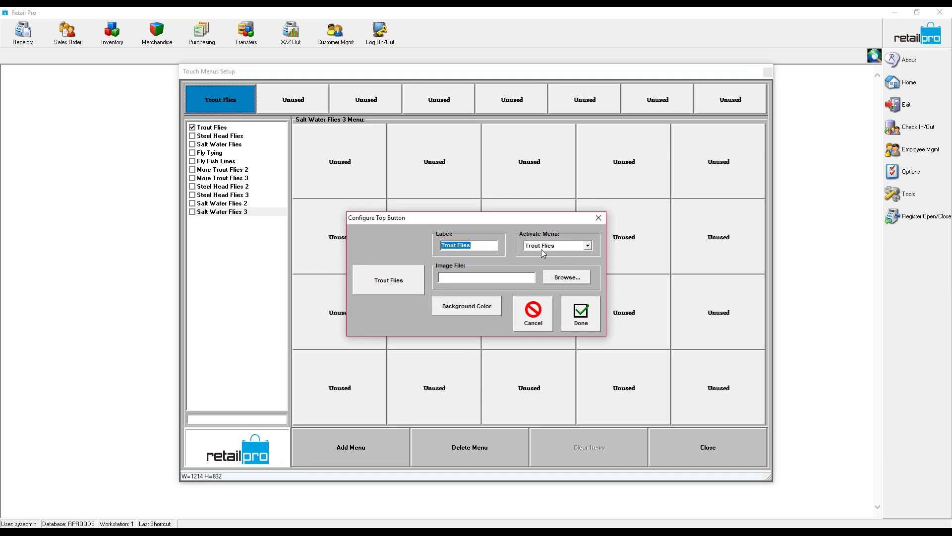
{"action": "left_click", "coordinate": [589, 246]}
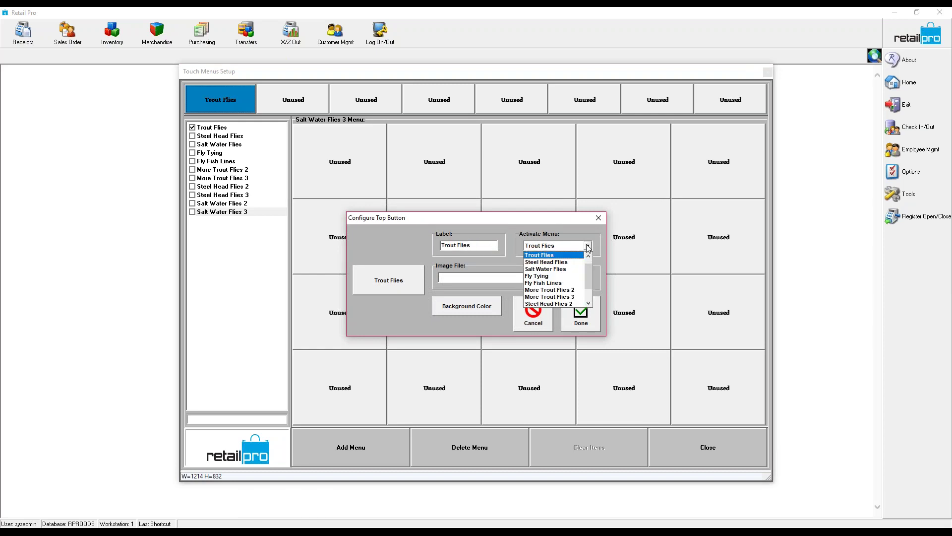
{"action": "left_click", "coordinate": [588, 246]}
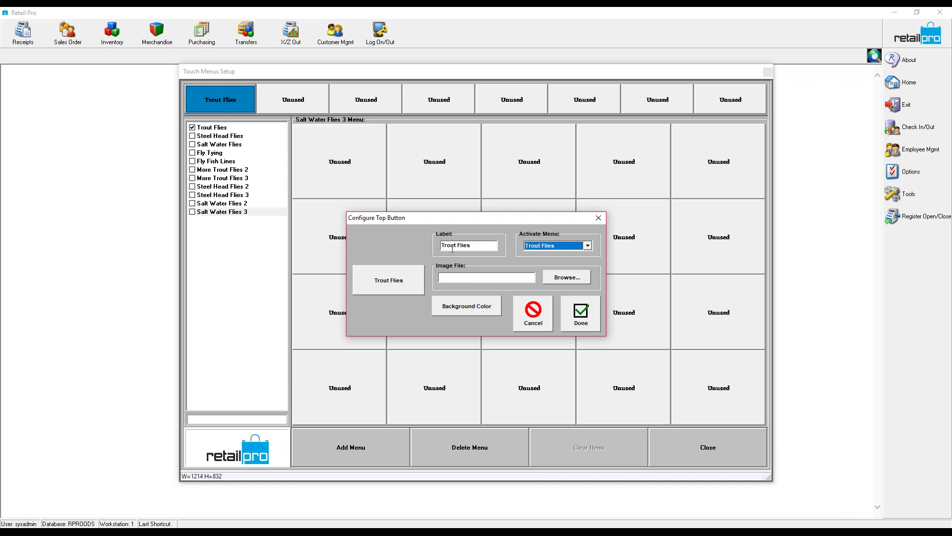
{"action": "left_click", "coordinate": [462, 309]}
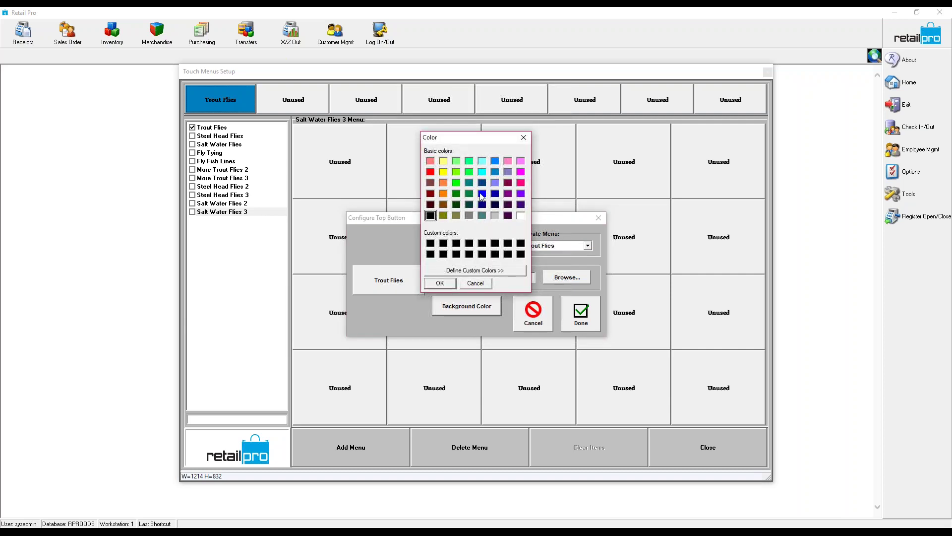
{"action": "left_click", "coordinate": [496, 171]}
{"action": "left_click", "coordinate": [495, 160]}
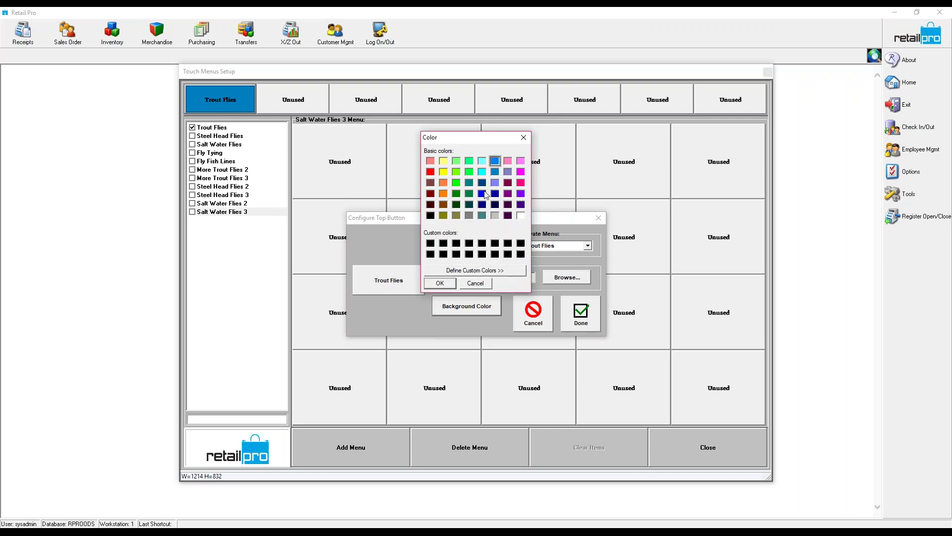
{"action": "left_click", "coordinate": [468, 271]}
{"action": "left_click_drag", "start_coordinate": [641, 195], "coordinate": [639, 185]}
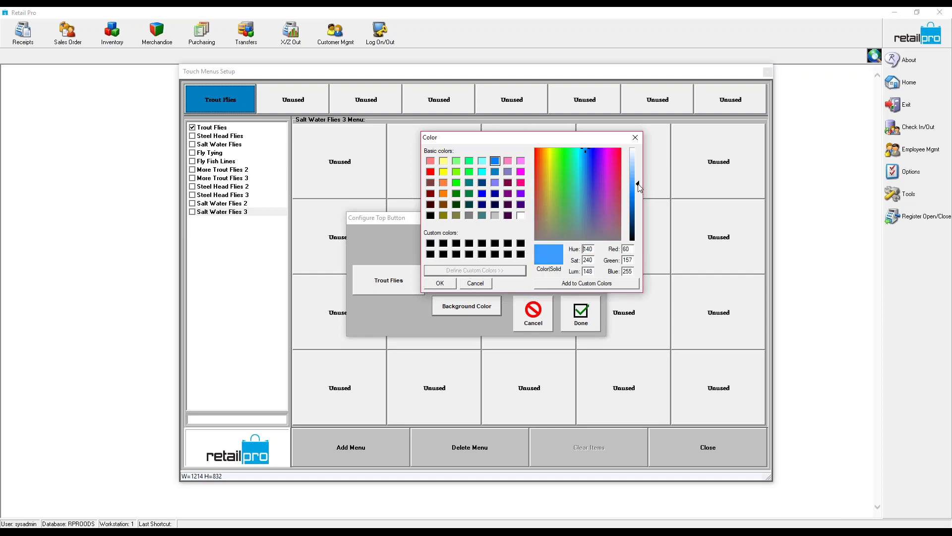
{"action": "left_click", "coordinate": [563, 284]}
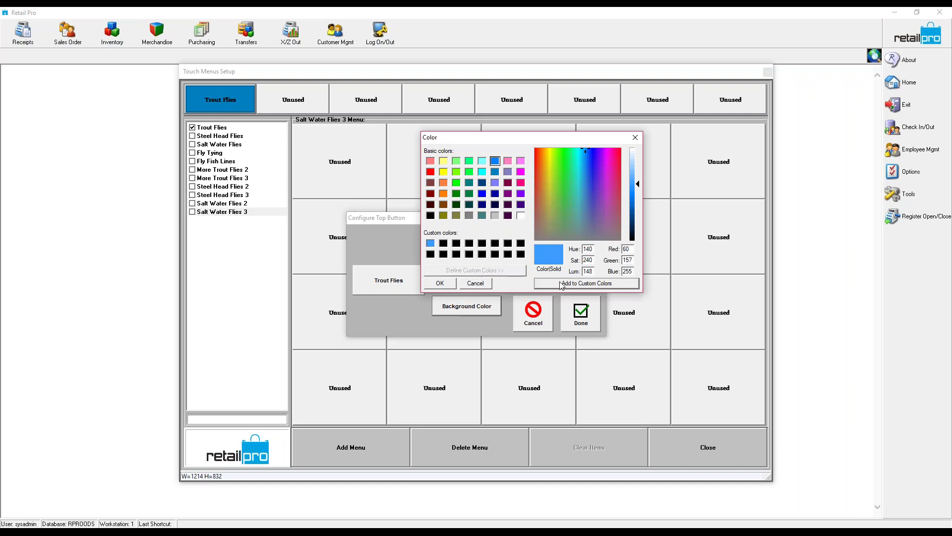
{"action": "left_click", "coordinate": [430, 243]}
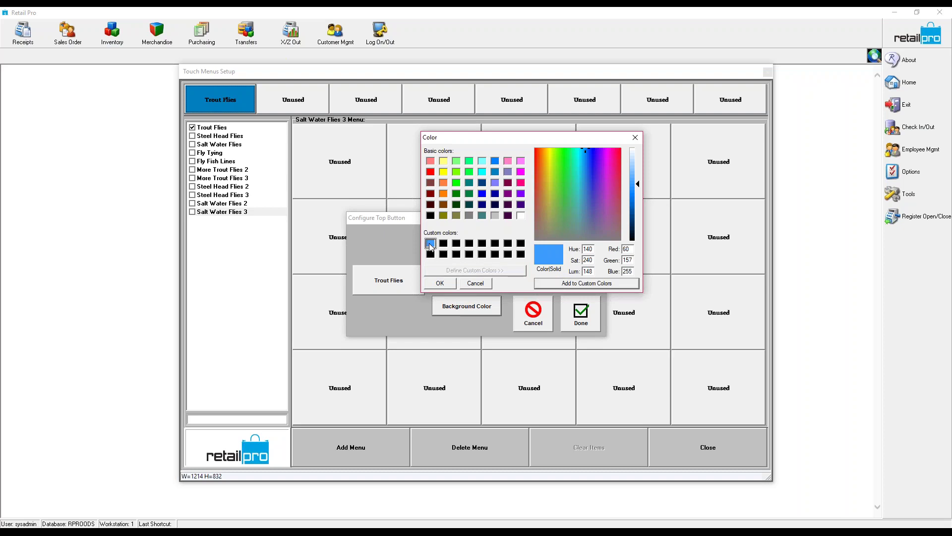
{"action": "left_click", "coordinate": [440, 283]}
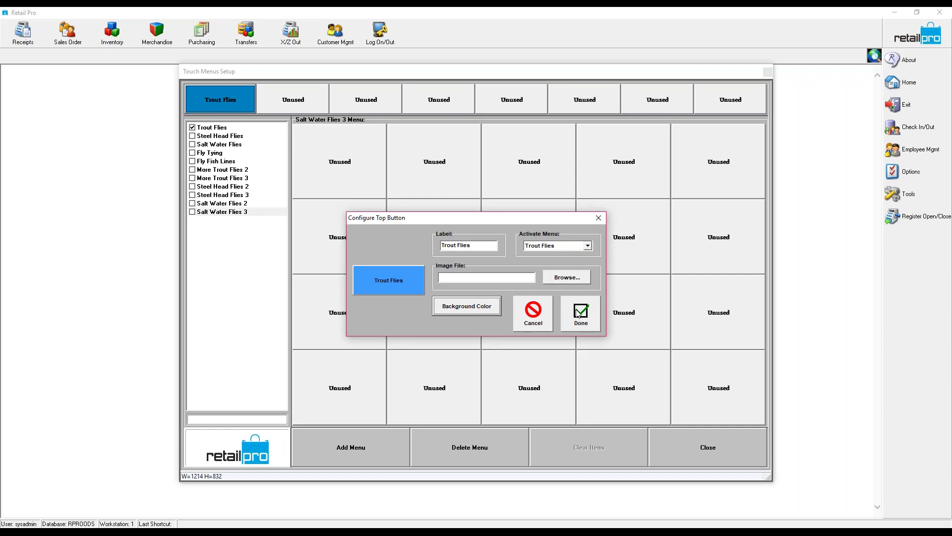
{"action": "left_click", "coordinate": [577, 314]}
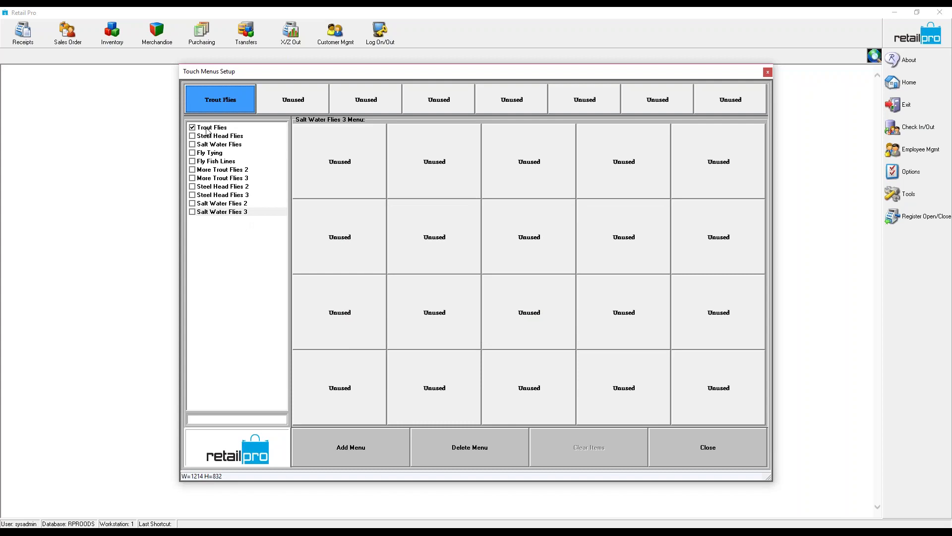
Step: Label the first unused top button Steel Head Flies and have it activate the Steel Head Flies menu
{"action": "left_click", "coordinate": [298, 105]}
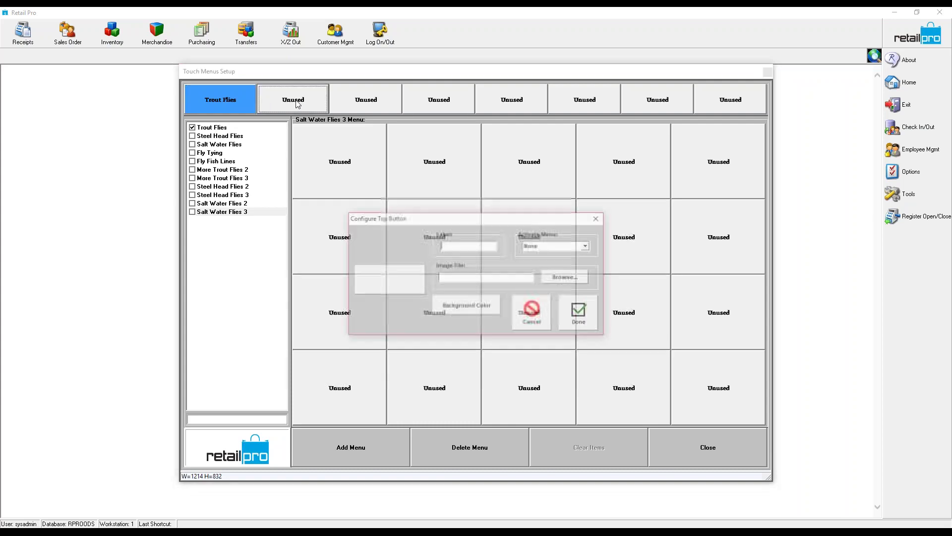
{"action": "left_click", "coordinate": [454, 243]}
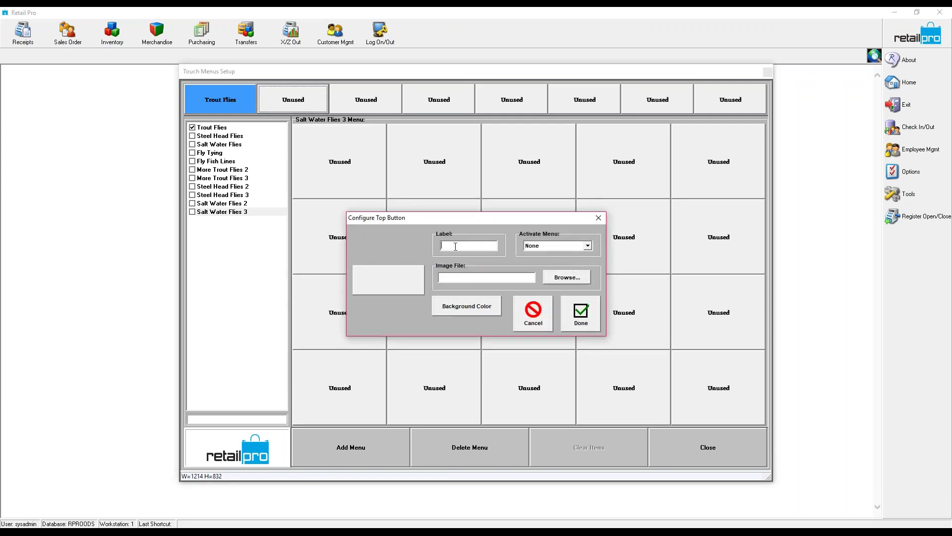
{"action": "type", "text": "Steel Head Flies"}
{"action": "left_click", "coordinate": [588, 246]}
{"action": "left_click", "coordinate": [568, 269]}
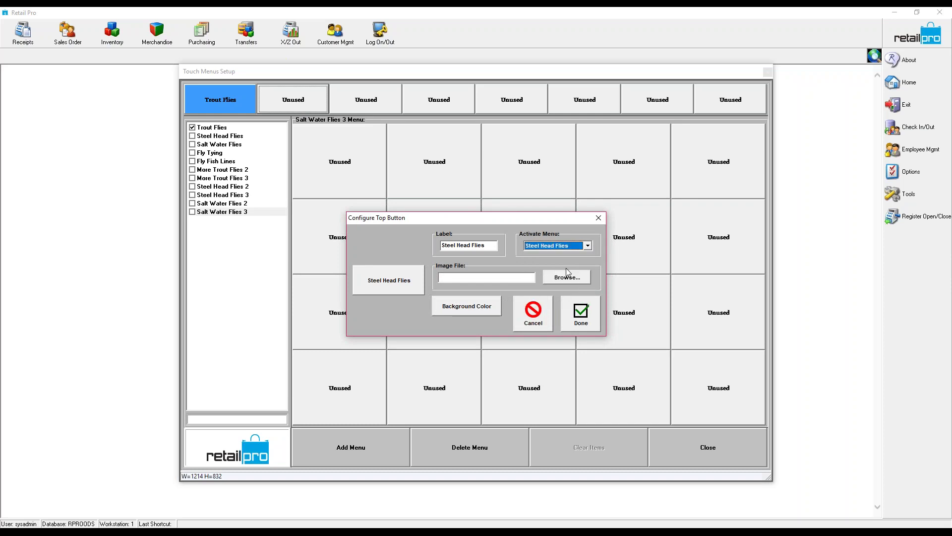
Step: Give the Steel Head Flies top button a custom green background with red 0, green 206 and blue 0
{"action": "left_click", "coordinate": [474, 306]}
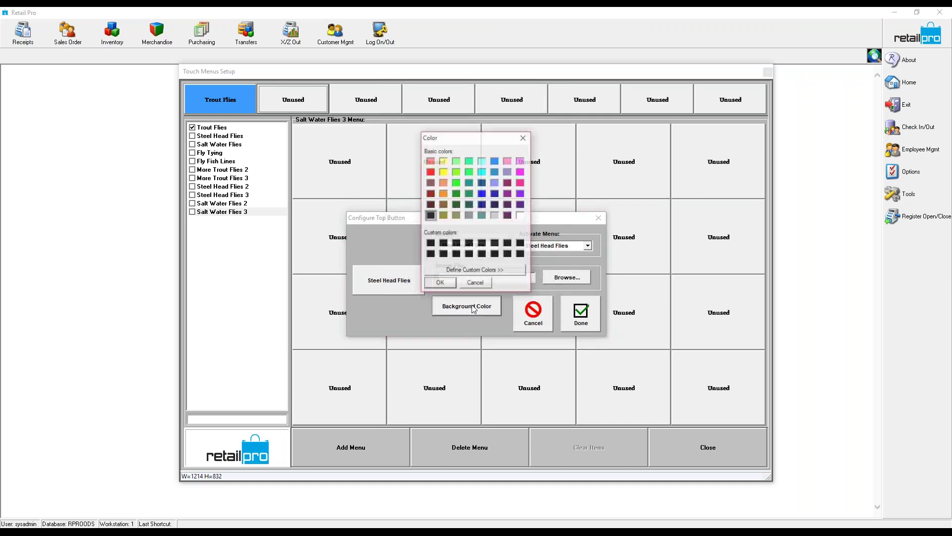
{"action": "left_click", "coordinate": [469, 183]}
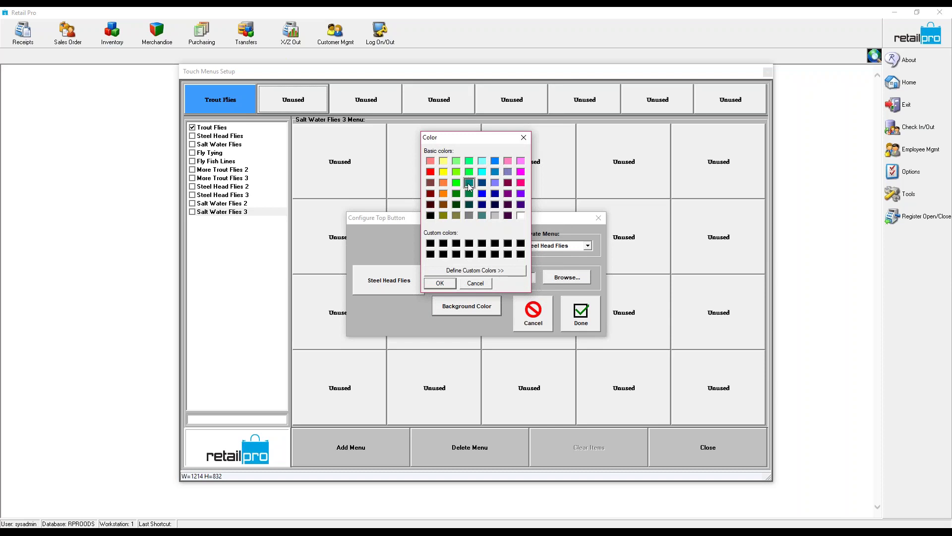
{"action": "left_click", "coordinate": [474, 271]}
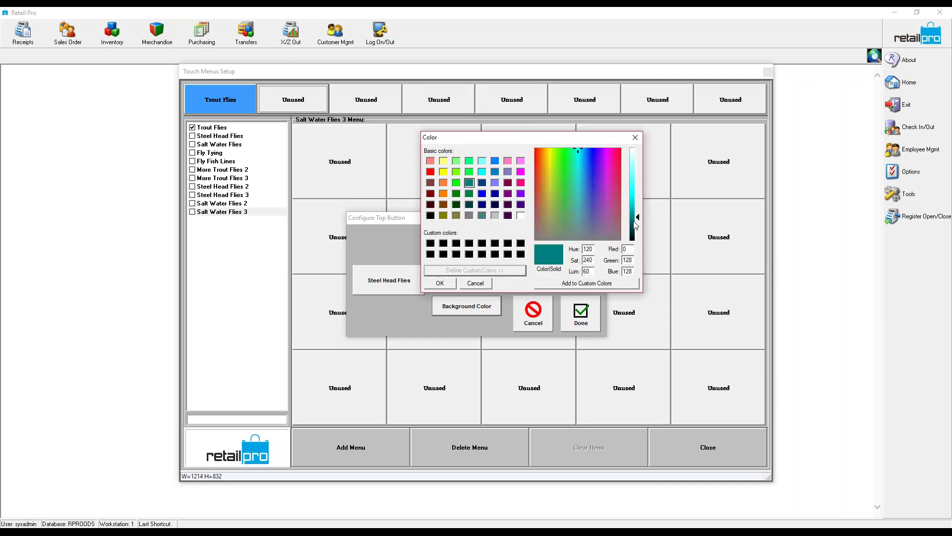
{"action": "left_click", "coordinate": [457, 194]}
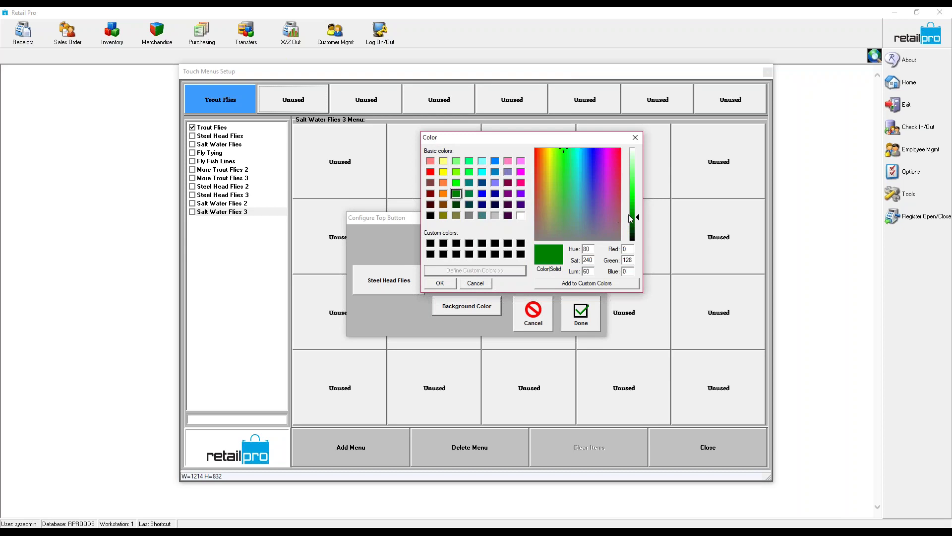
{"action": "left_click_drag", "start_coordinate": [639, 220], "coordinate": [639, 207]}
{"action": "left_click", "coordinate": [587, 285]}
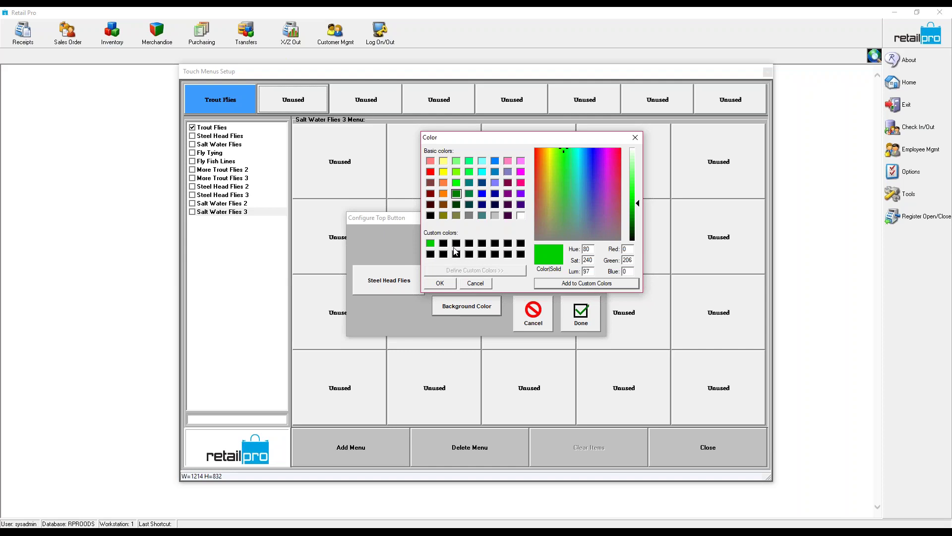
{"action": "left_click", "coordinate": [430, 243]}
{"action": "left_click", "coordinate": [439, 283]}
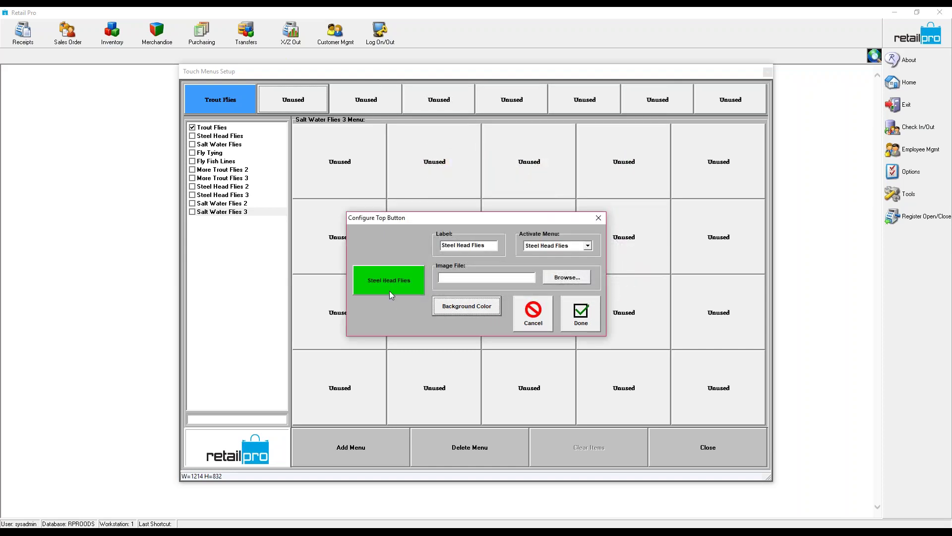
{"action": "left_click", "coordinate": [579, 315]}
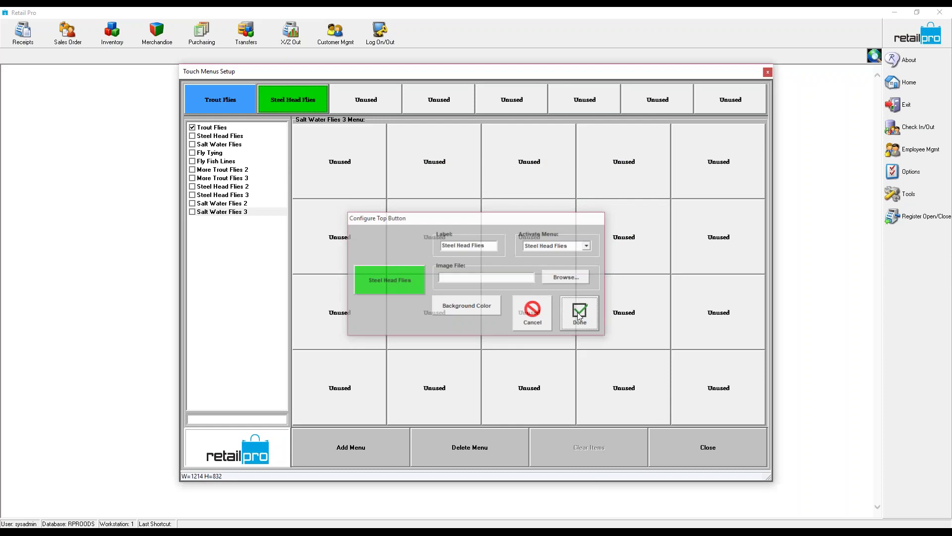
Step: Label the next unused top button Salt Water Flies and have it activate the Salt Water Flies menu
{"action": "left_click", "coordinate": [373, 96]}
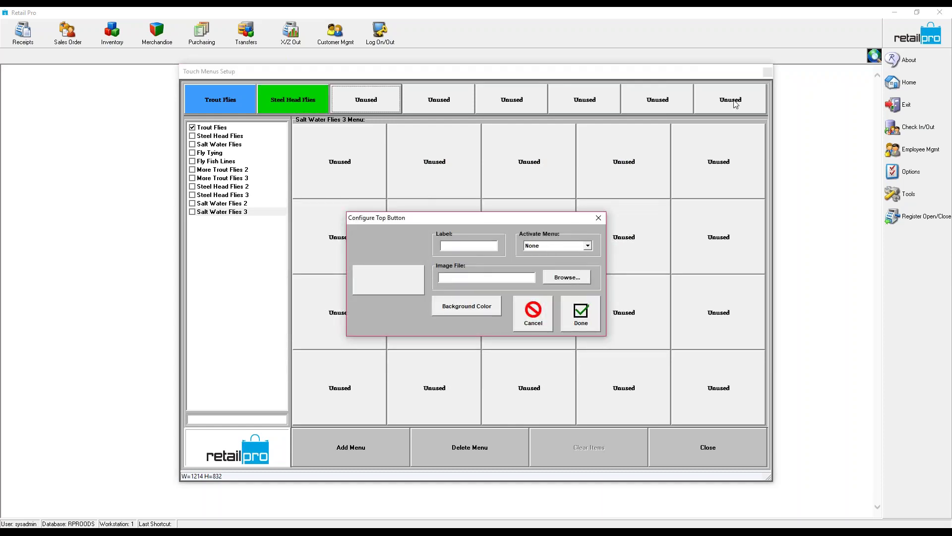
{"action": "type", "text": "Salt Water Flies"}
{"action": "left_click", "coordinate": [587, 246]}
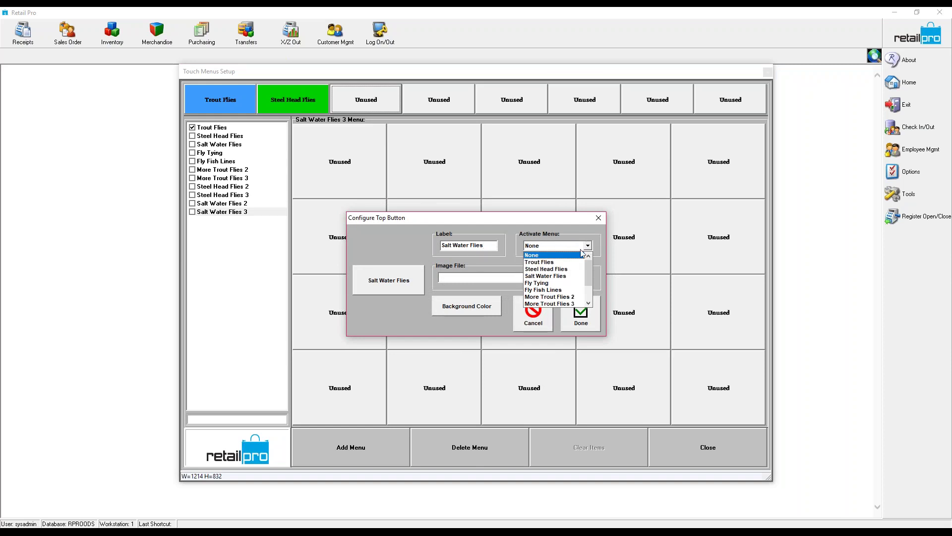
{"action": "left_click", "coordinate": [546, 276]}
Step: Give the Salt Water Flies top button a custom yellow background with red 255, green 255 and blue 72
{"action": "left_click", "coordinate": [465, 311]}
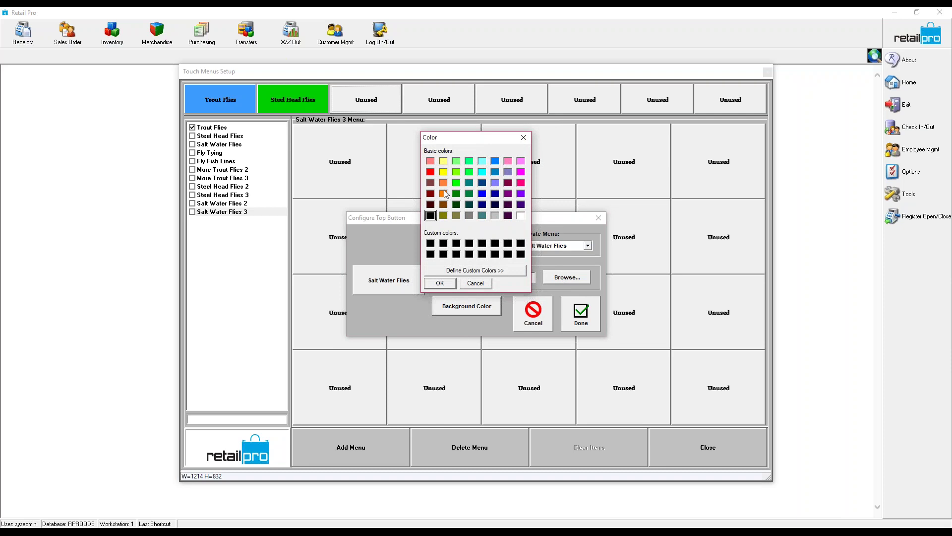
{"action": "left_click", "coordinate": [444, 172]}
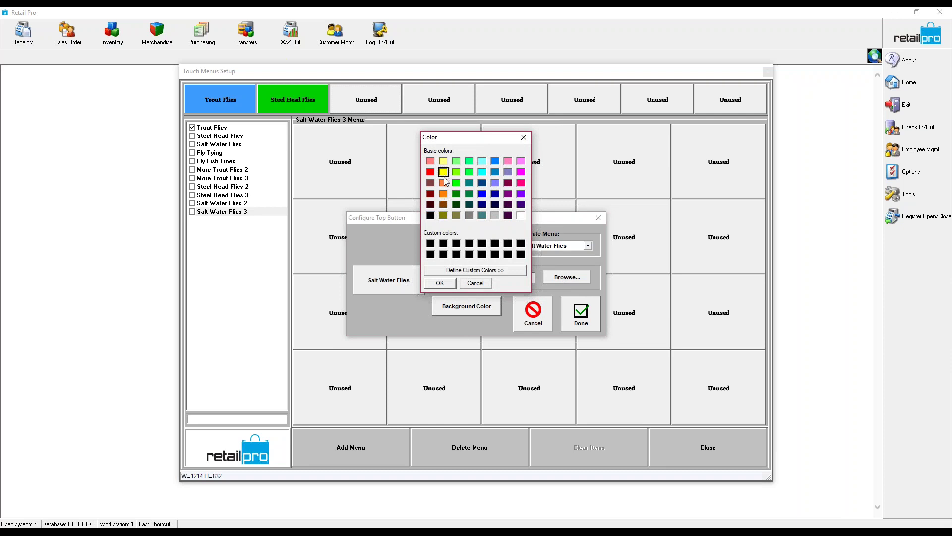
{"action": "left_click", "coordinate": [462, 270]}
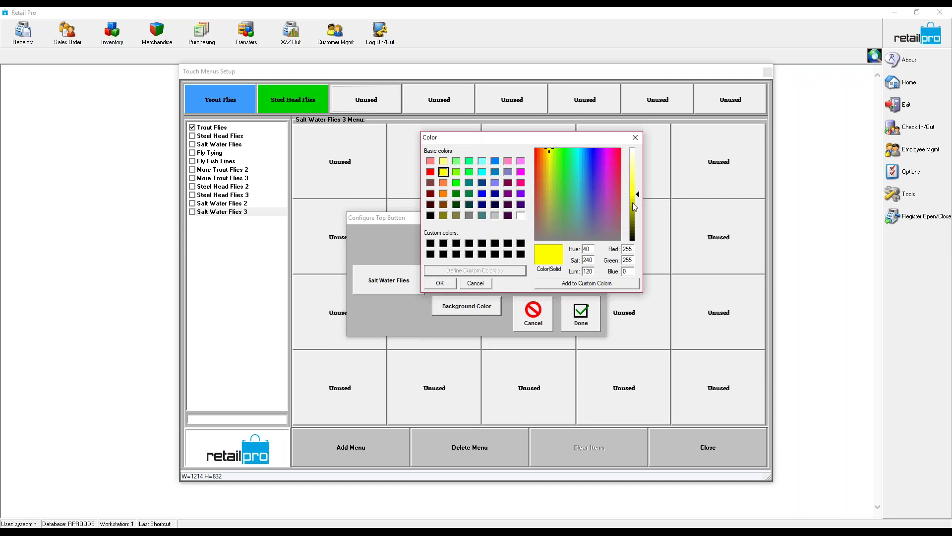
{"action": "left_click_drag", "start_coordinate": [639, 198], "coordinate": [639, 181]}
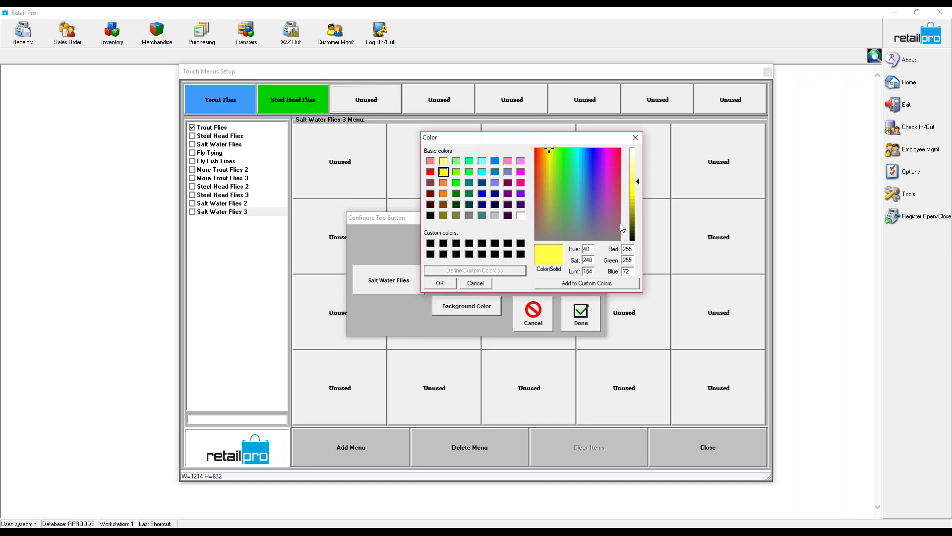
{"action": "left_click", "coordinate": [580, 284]}
{"action": "left_click", "coordinate": [439, 284]}
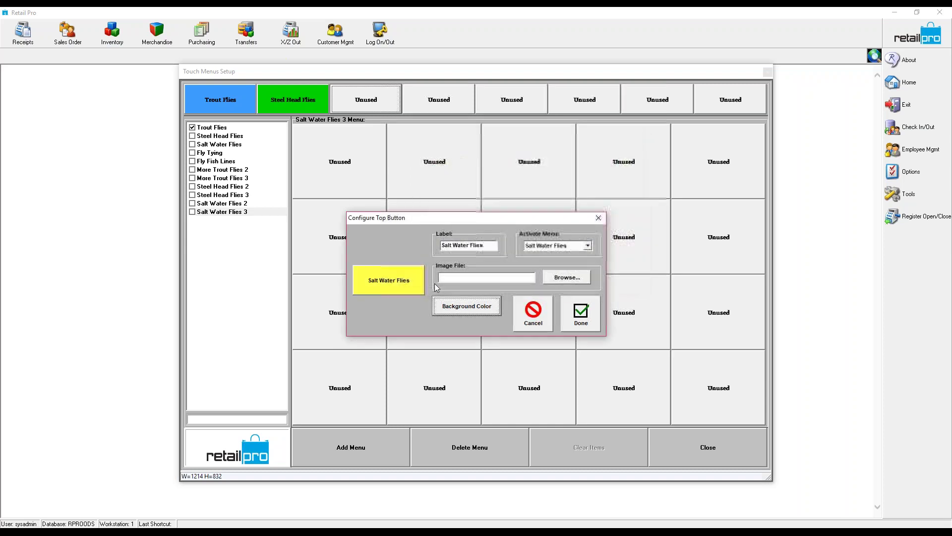
{"action": "left_click", "coordinate": [573, 312]}
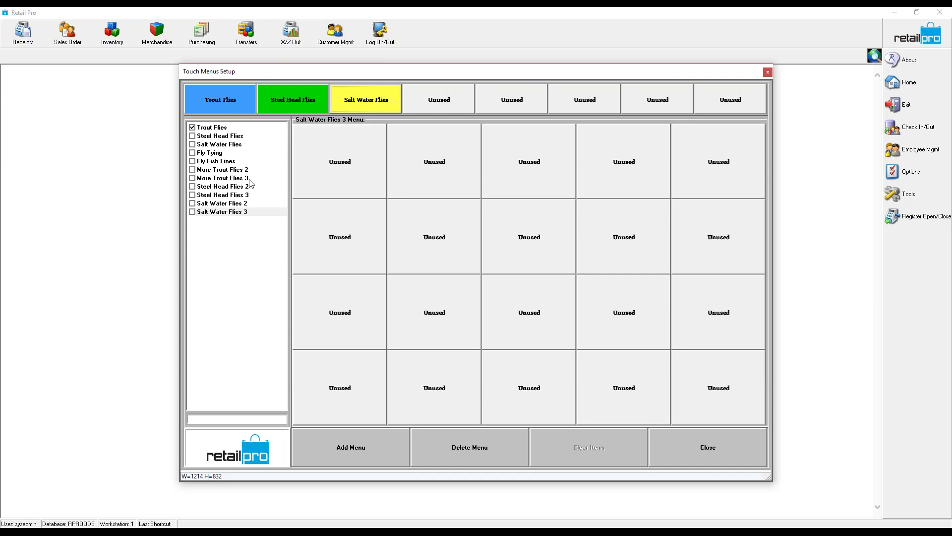
Step: Remove the image file trout 1.bmp from the Tung Head Pheasant button in the Trout Flies menu
{"action": "left_click", "coordinate": [217, 131]}
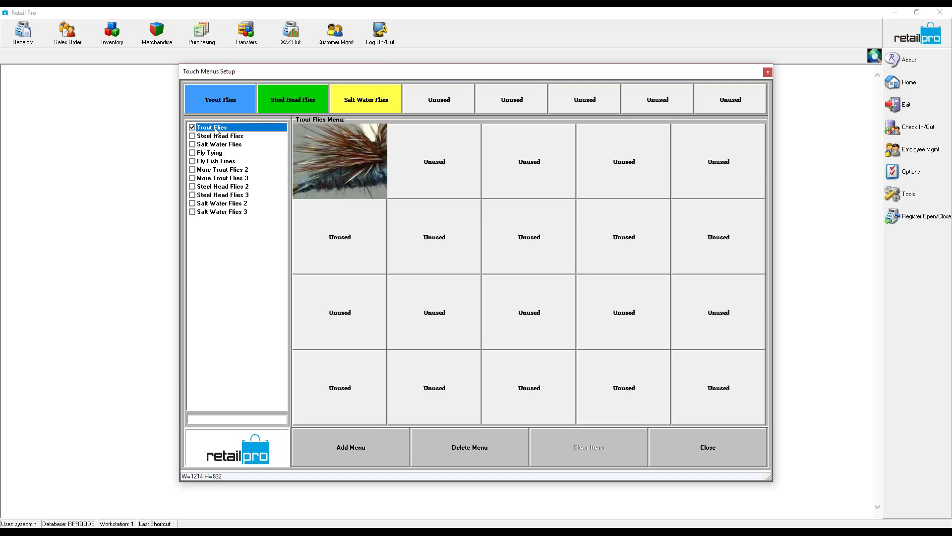
{"action": "left_click", "coordinate": [348, 165]}
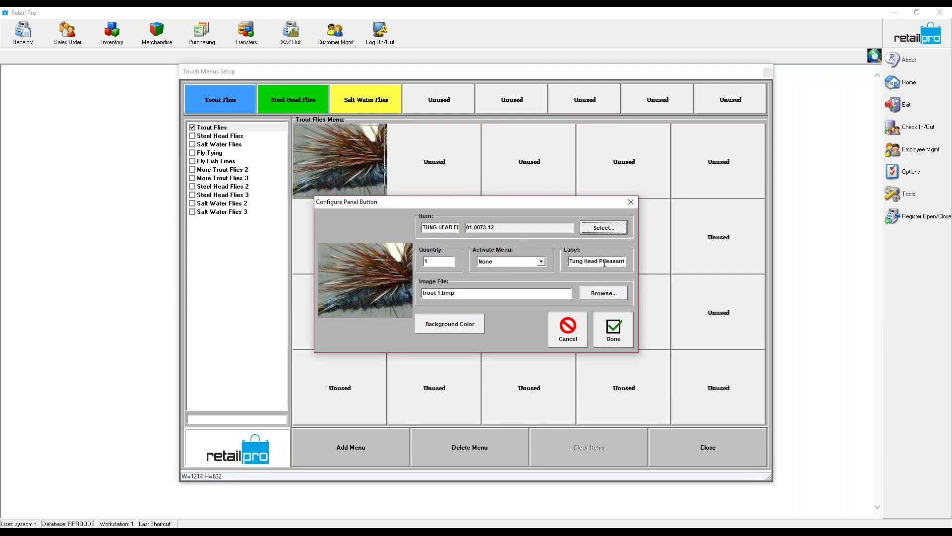
{"action": "left_click_drag", "start_coordinate": [470, 293], "coordinate": [409, 294]}
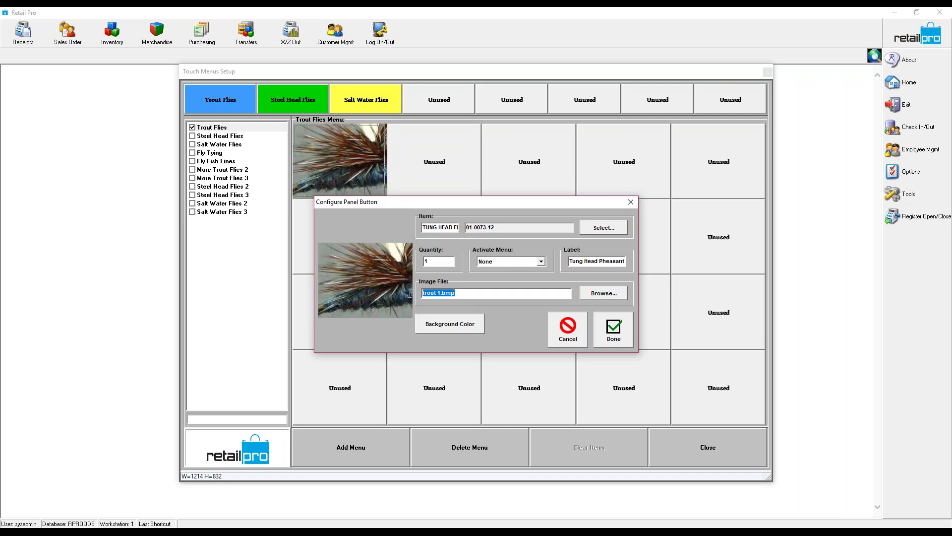
{"action": "key", "text": "BackSpace"}
{"action": "left_click", "coordinate": [613, 336]}
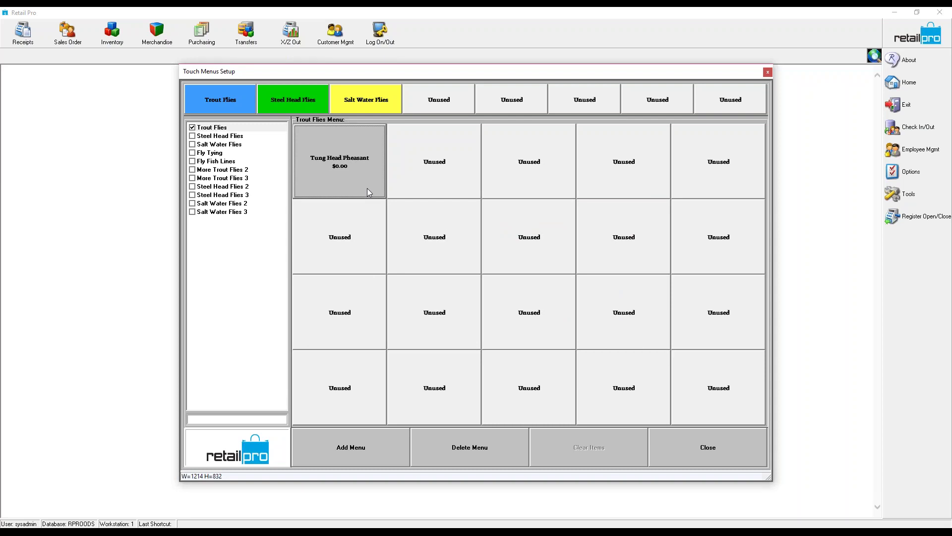
Step: Open the second Trout Flies item button for configuration, and mark the first two item cells in the Paint layout sketch
{"action": "left_click", "coordinate": [436, 166]}
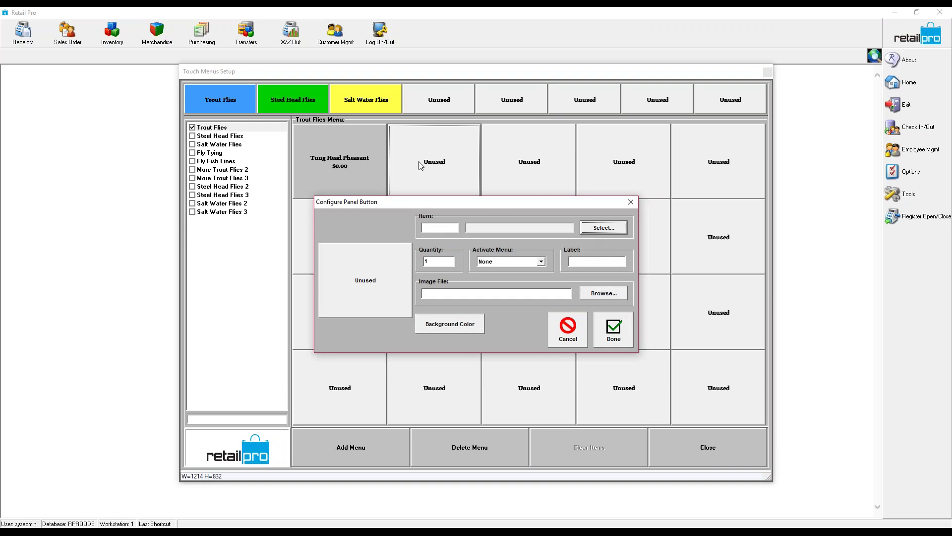
{"action": "key", "text": "alt+Tab"}
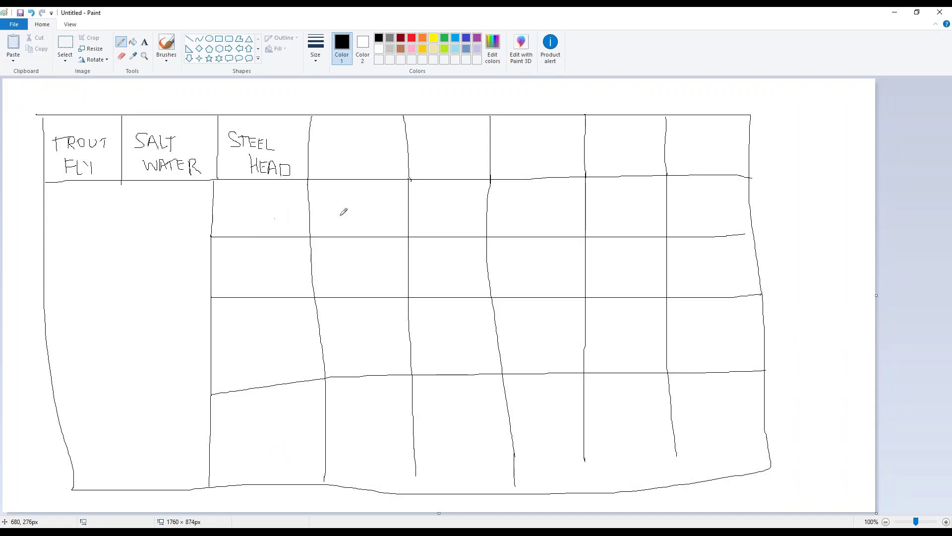
{"action": "left_click_drag", "start_coordinate": [249, 204], "coordinate": [257, 212]}
{"action": "mouse_move", "coordinate": [333, 205]}
{"action": "left_mouse_down"}
{"action": "mouse_move", "coordinate": [334, 220]}
{"action": "mouse_move", "coordinate": [374, 216]}
{"action": "left_mouse_up"}
{"action": "left_click", "coordinate": [895, 12]}
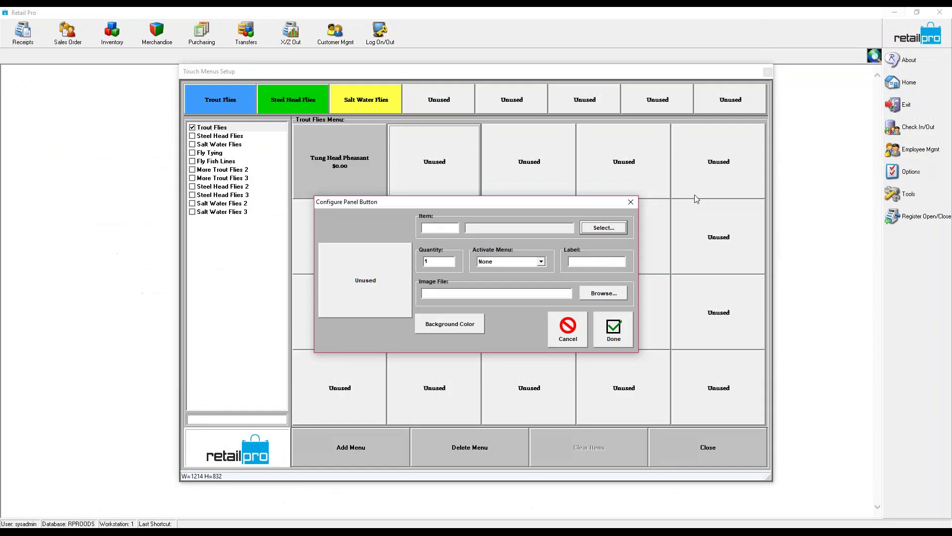
Step: Filter the items by DCS flyflitr and assign the MFC TUNG PRINCE item 01-0103-08B to the second Trout Flies button
{"action": "left_click", "coordinate": [599, 228]}
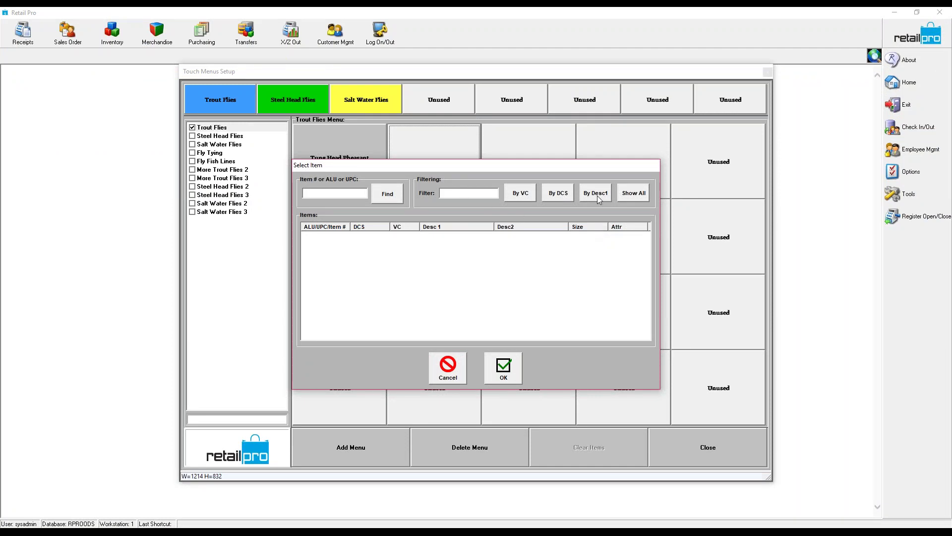
{"action": "left_click", "coordinate": [453, 193]}
{"action": "type", "text": "flyflitr"}
{"action": "left_click", "coordinate": [559, 197]}
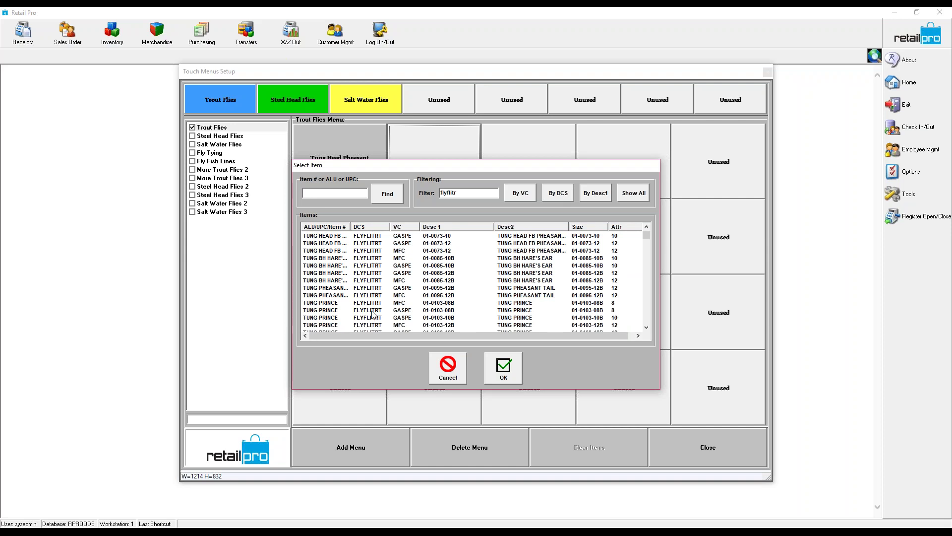
{"action": "left_click", "coordinate": [323, 303]}
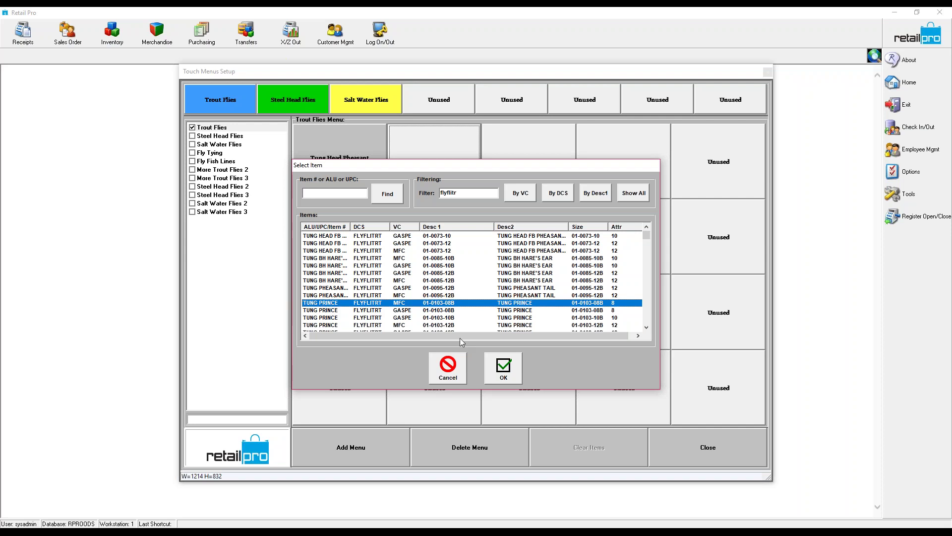
{"action": "left_click", "coordinate": [502, 368]}
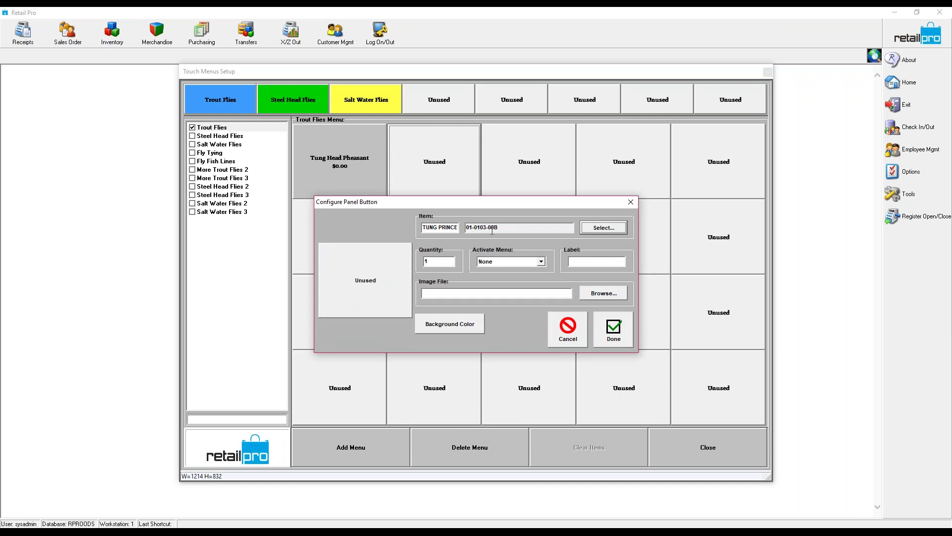
Step: Label the second Trout Flies item button Tung Prince
{"action": "left_click", "coordinate": [577, 262]}
{"action": "type", "text": "Tung PRince"}
{"action": "left_click", "coordinate": [589, 262]}
{"action": "key", "text": "Delete"}
{"action": "type", "text": "r"}
Step: Give the Tung Prince button a lightened custom blue background and save its configuration
{"action": "left_click", "coordinate": [450, 325]}
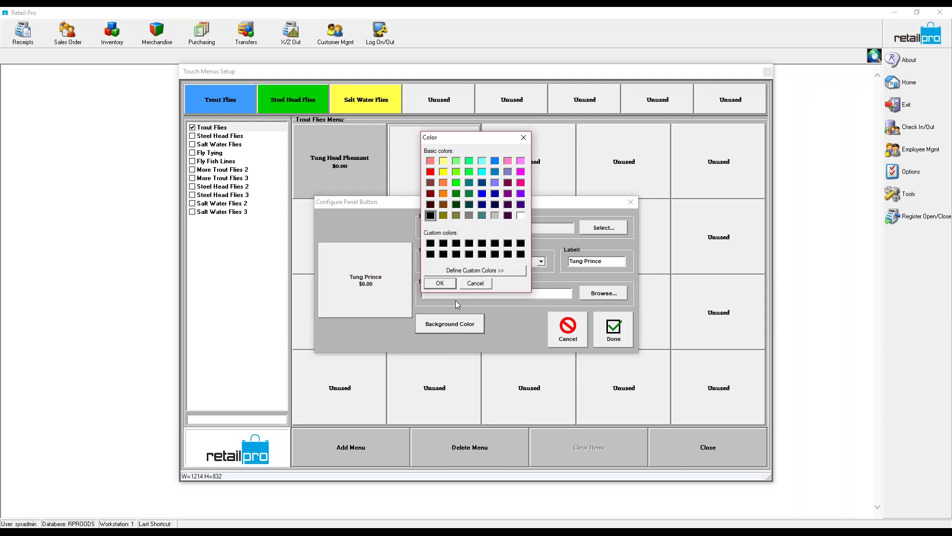
{"action": "left_click", "coordinate": [495, 161]}
{"action": "left_click", "coordinate": [468, 272]}
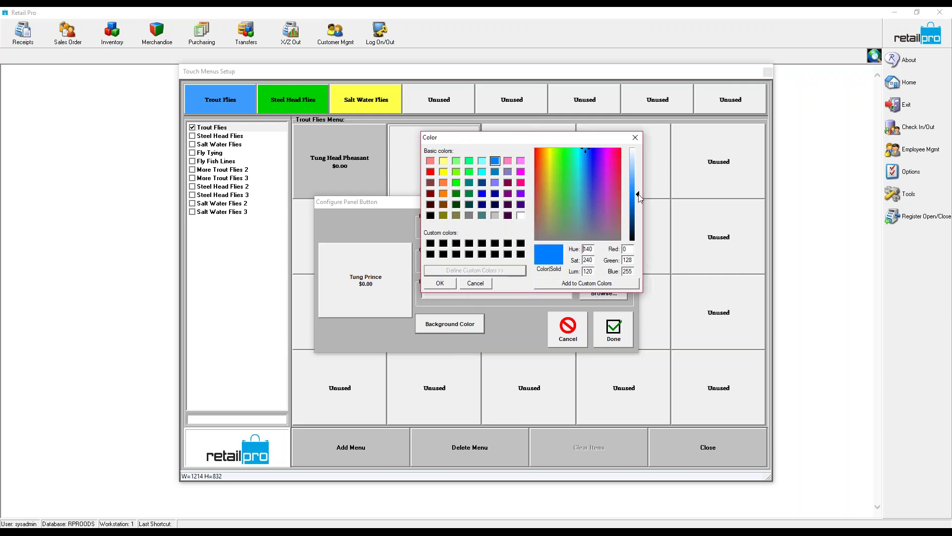
{"action": "left_click_drag", "start_coordinate": [639, 195], "coordinate": [640, 184]}
{"action": "left_click", "coordinate": [587, 284]}
{"action": "left_click", "coordinate": [448, 285]}
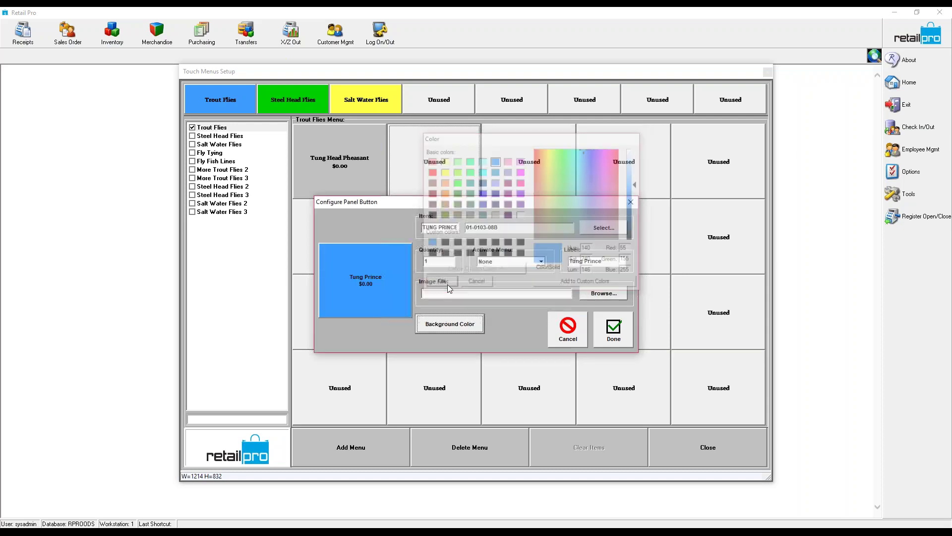
{"action": "left_click", "coordinate": [613, 332]}
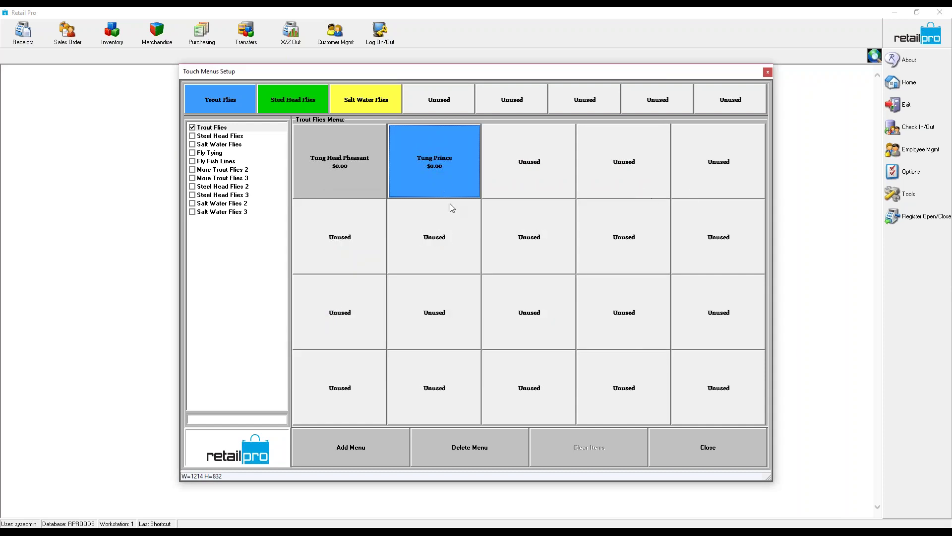
Step: Label the last unused item button in the Trout Flies menu More Trout Flies and have it activate More Trout Flies 2
{"action": "left_click", "coordinate": [711, 386]}
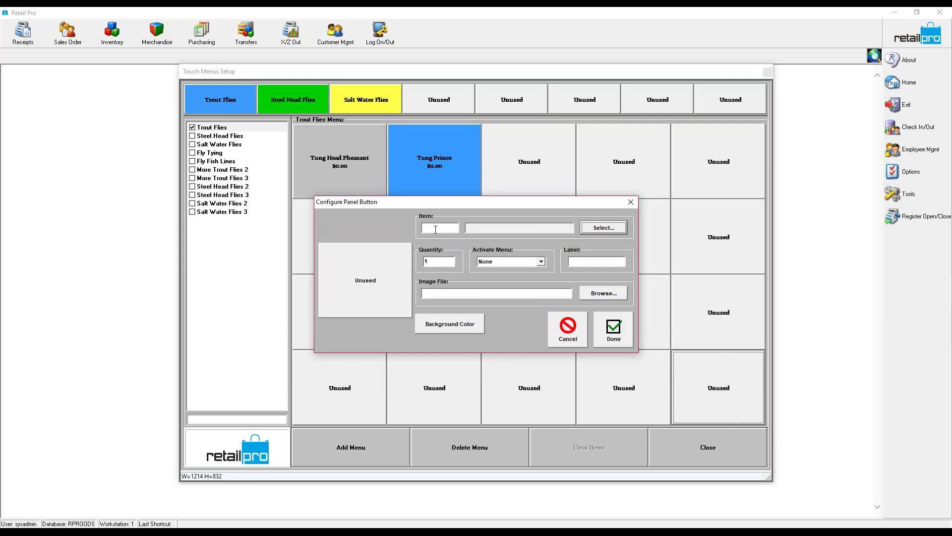
{"action": "left_click", "coordinate": [581, 261]}
{"action": "type", "text": "More Trout Flies"}
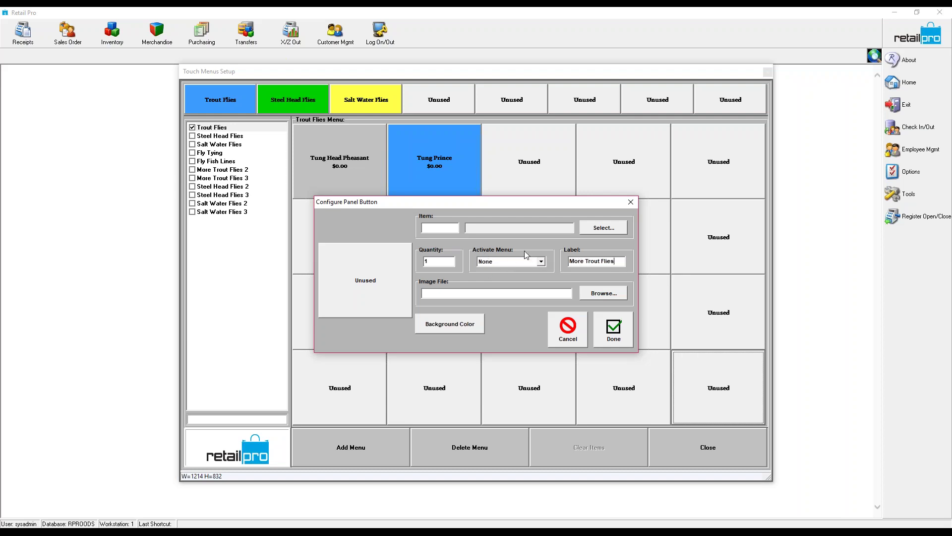
{"action": "left_click", "coordinate": [541, 262]}
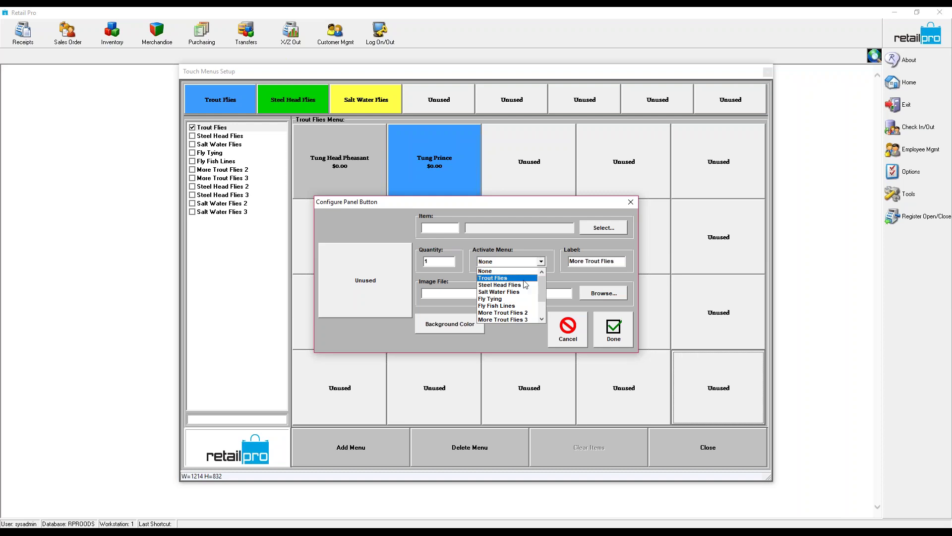
{"action": "left_click", "coordinate": [516, 312]}
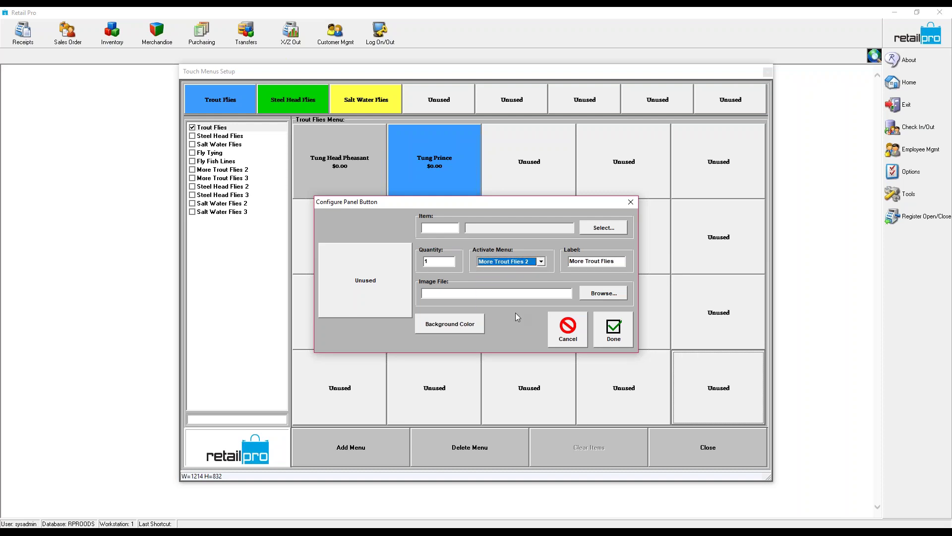
{"action": "left_click", "coordinate": [447, 325]}
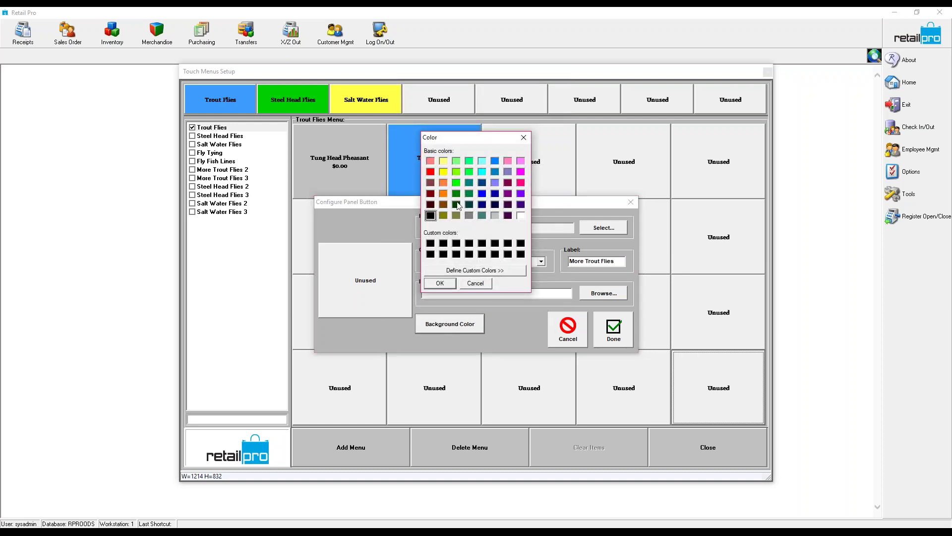
{"action": "left_click", "coordinate": [495, 161]}
{"action": "left_click", "coordinate": [475, 270]}
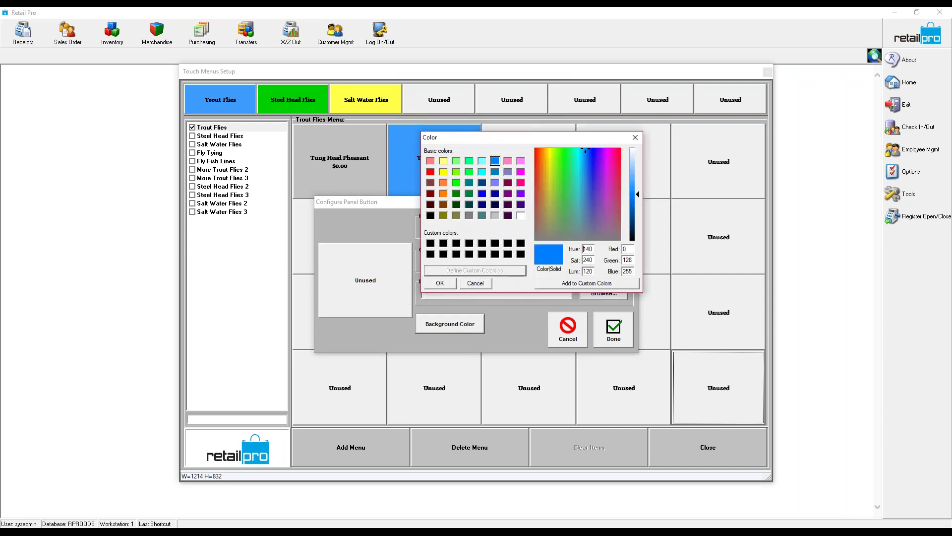
{"action": "left_click", "coordinate": [475, 283]}
Step: Give the More Trout Flies button a basic red background and set its quantity to 0
{"action": "left_click", "coordinate": [471, 325]}
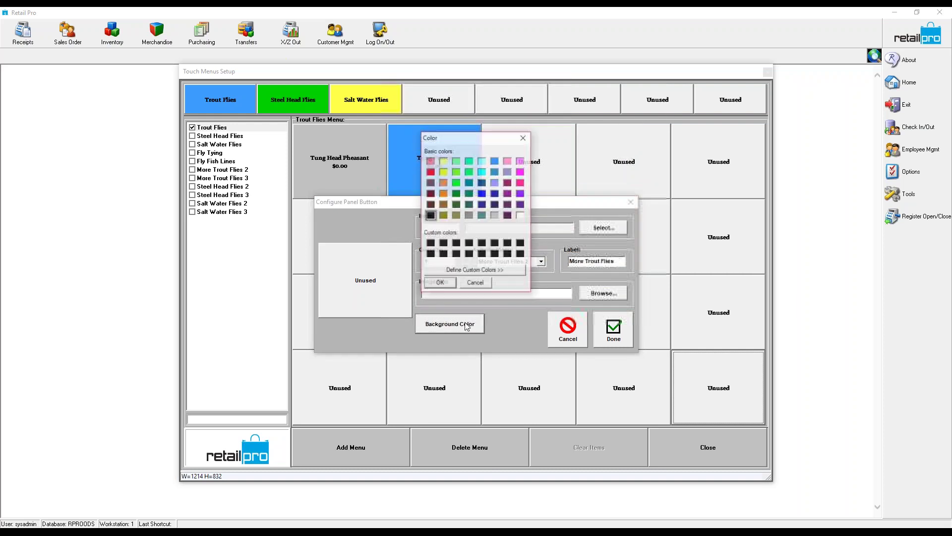
{"action": "left_click", "coordinate": [431, 173]}
{"action": "left_click", "coordinate": [434, 283]}
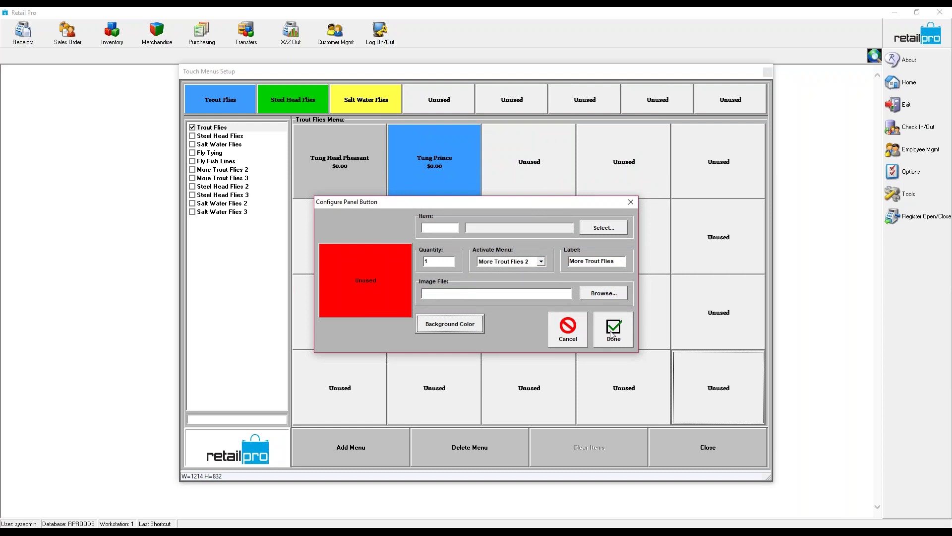
{"action": "left_click", "coordinate": [415, 262]}
{"action": "type", "text": "0"}
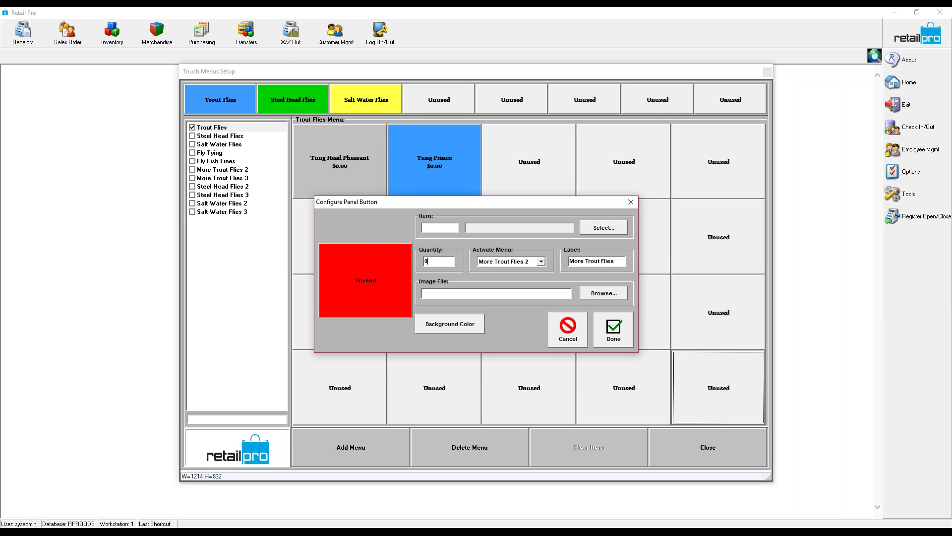
{"action": "left_click", "coordinate": [612, 332]}
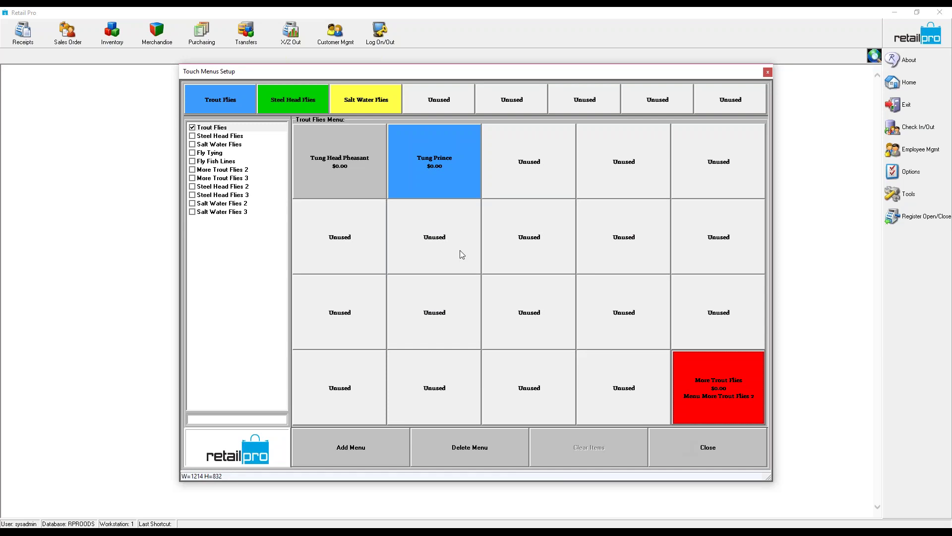
Step: Give the Tung Head Pheasant button a custom light blue background with red 72, green 164 and blue 255
{"action": "left_click", "coordinate": [365, 182]}
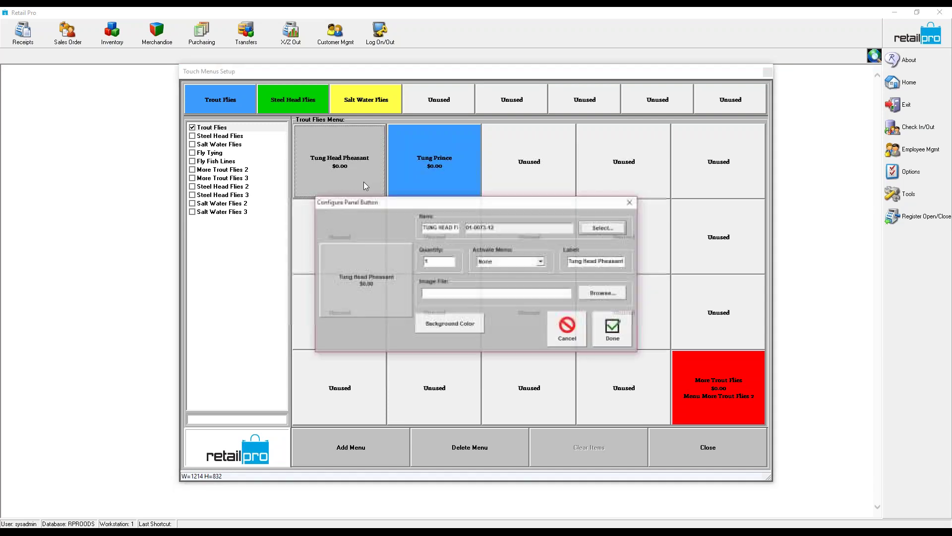
{"action": "left_click", "coordinate": [463, 327]}
{"action": "left_click", "coordinate": [495, 161]}
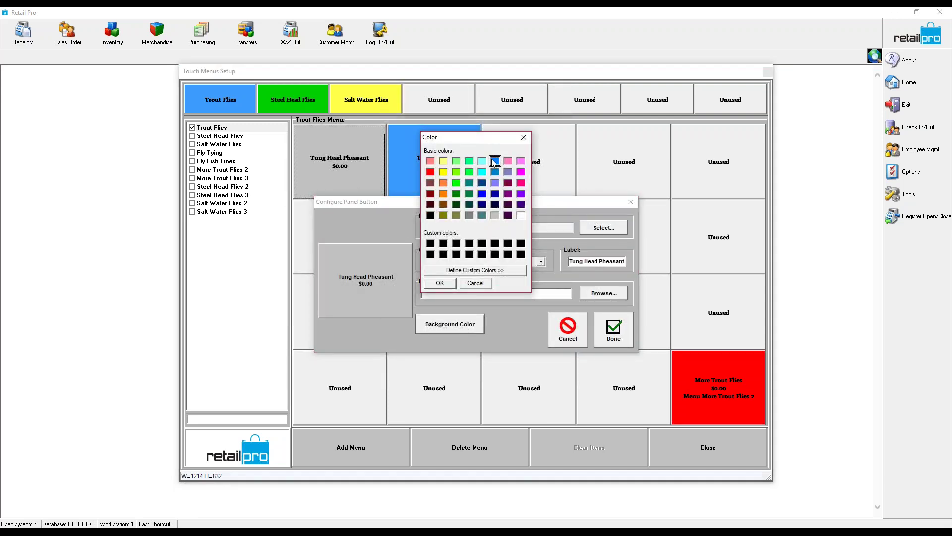
{"action": "left_click", "coordinate": [496, 270]}
{"action": "left_click_drag", "start_coordinate": [638, 195], "coordinate": [638, 182]}
{"action": "left_click", "coordinate": [591, 283]}
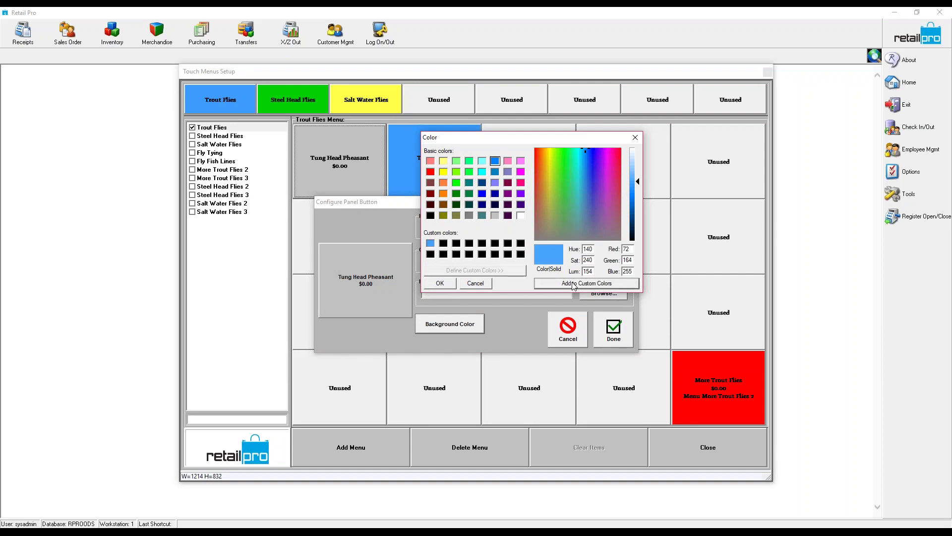
{"action": "left_click", "coordinate": [446, 283]}
{"action": "left_click", "coordinate": [624, 323]}
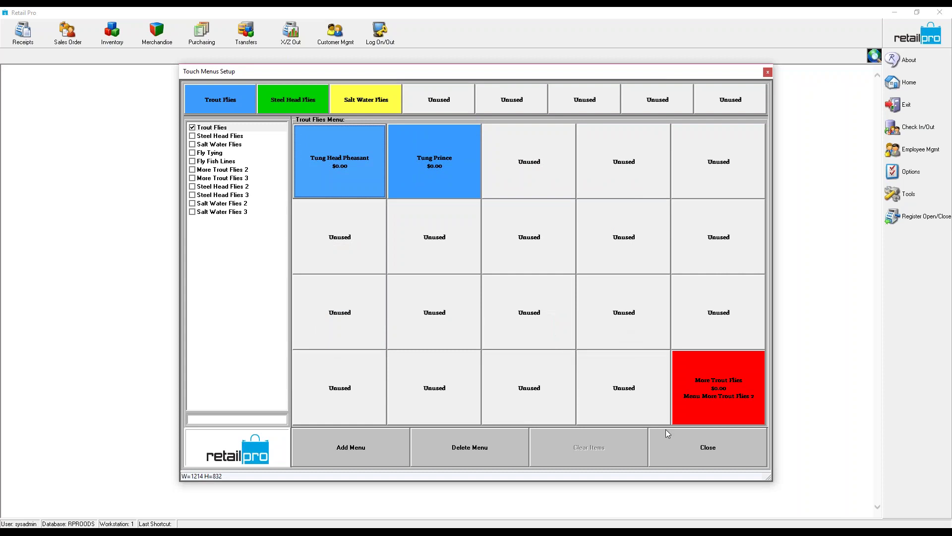
Step: Close the menu setup, preview the touch menus in a simulation, and exit the touch menus configuration
{"action": "left_click", "coordinate": [686, 443]}
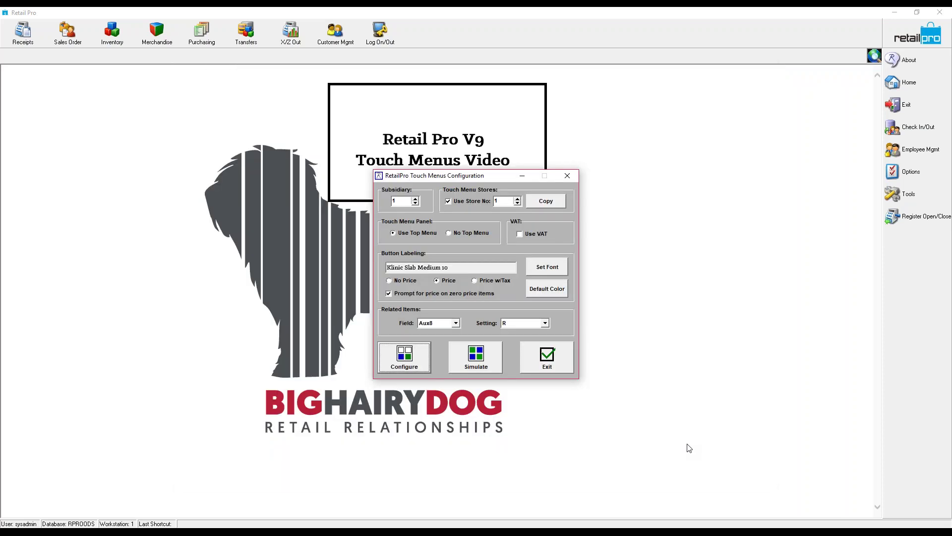
{"action": "left_click", "coordinate": [478, 362]}
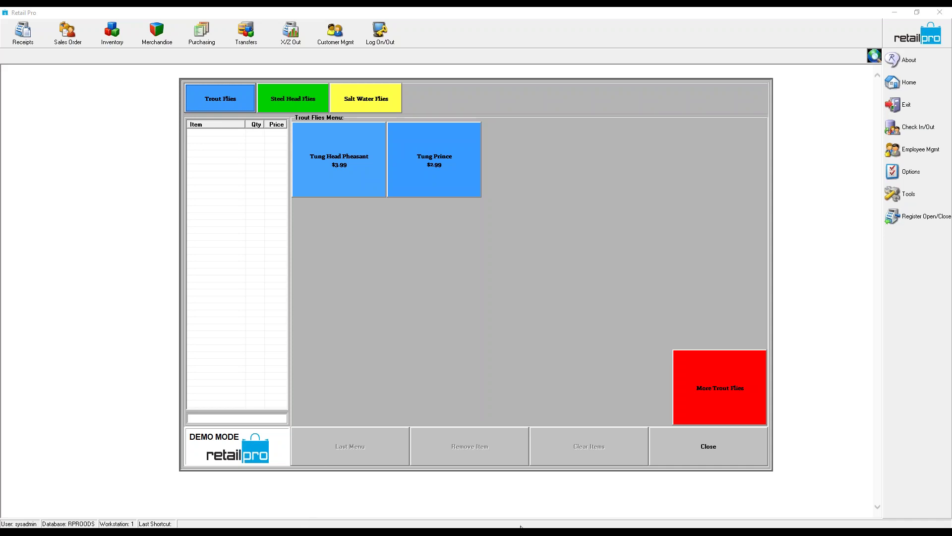
{"action": "left_click", "coordinate": [697, 453]}
{"action": "left_click", "coordinate": [547, 358]}
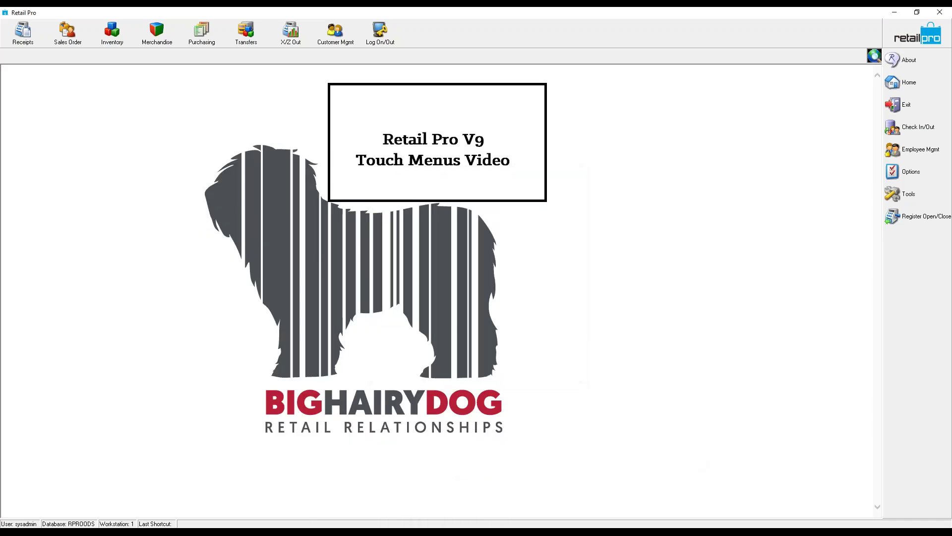
Step: Start a new receipt and open the touch menus from it, acknowledging the configuration file notice
{"action": "left_click", "coordinate": [23, 33]}
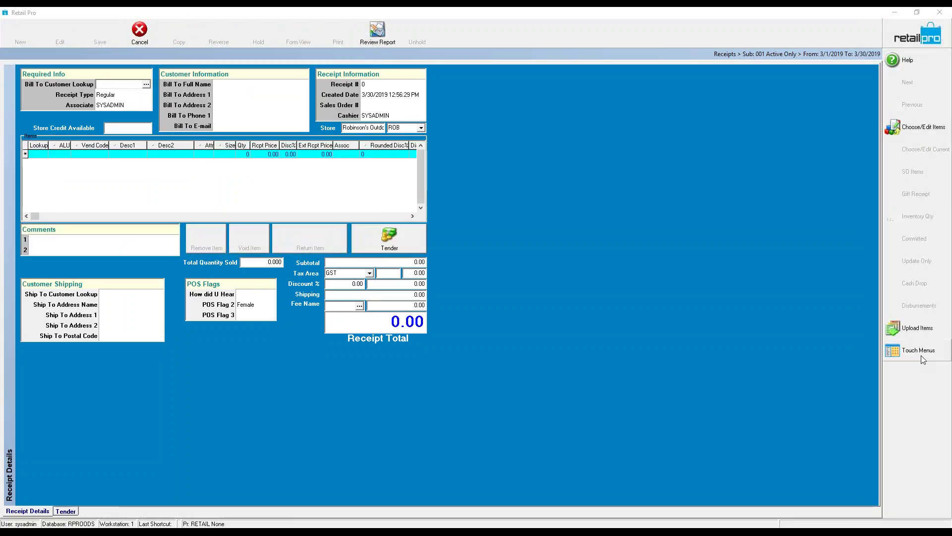
{"action": "left_click", "coordinate": [921, 352]}
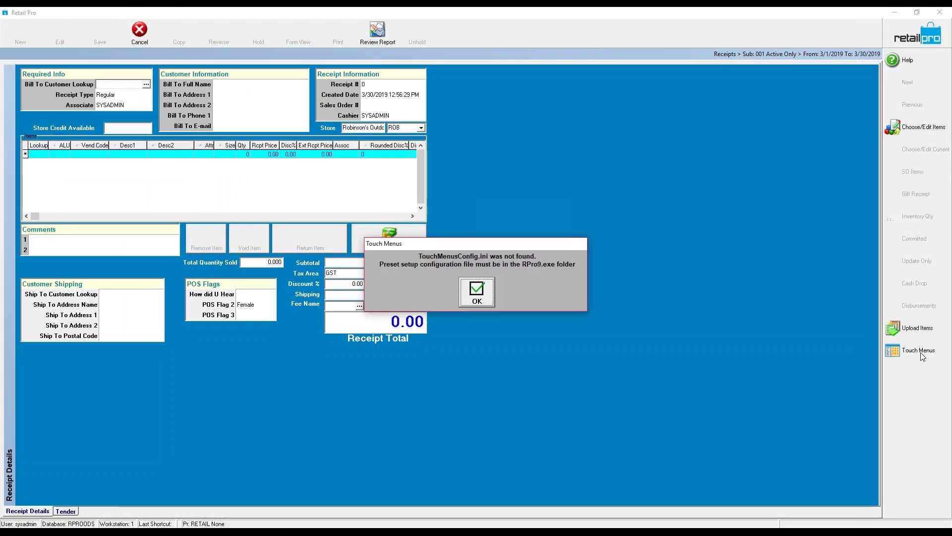
{"action": "left_click", "coordinate": [471, 289]}
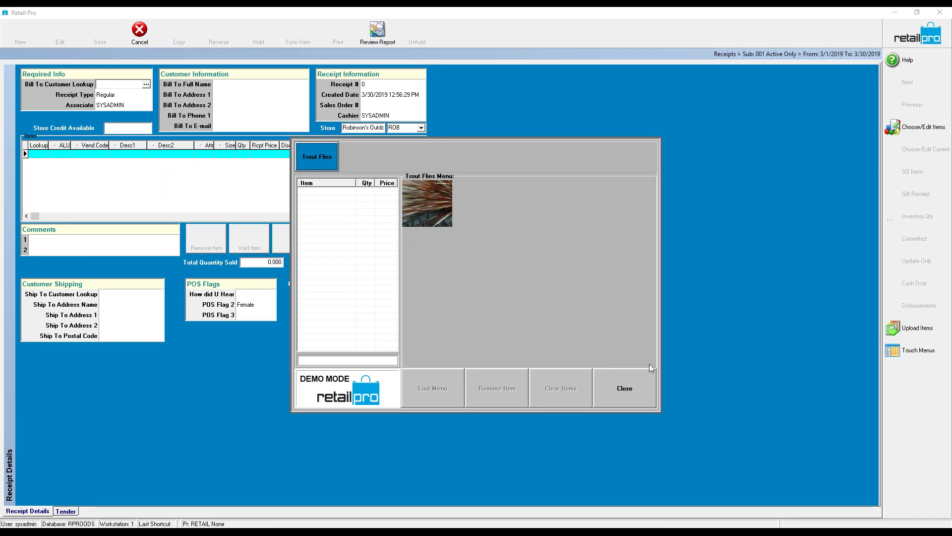
Step: Close the receipt's touch menus, switch to the Touch Menus Configuration program, and open its menu setup with the Retail Pro window minimized
{"action": "left_click", "coordinate": [623, 391]}
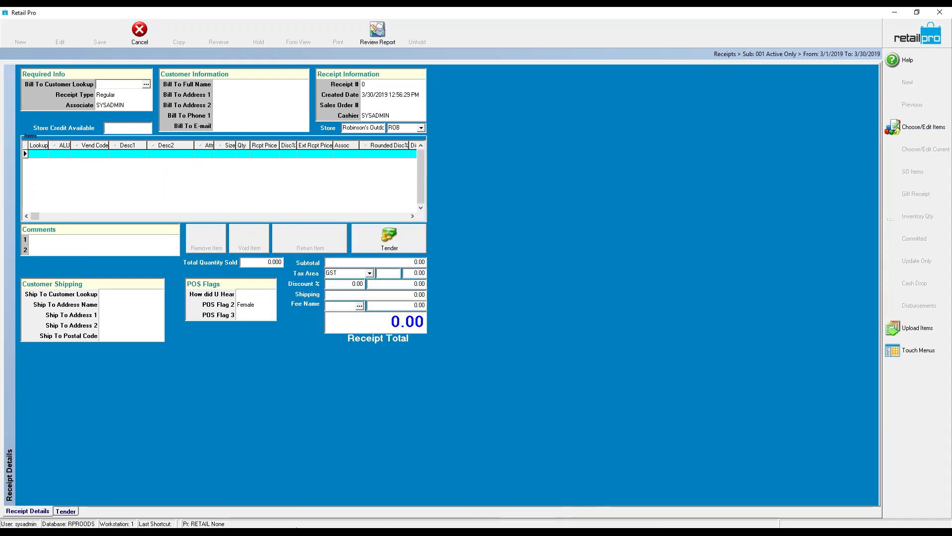
{"action": "left_click", "coordinate": [338, 530]}
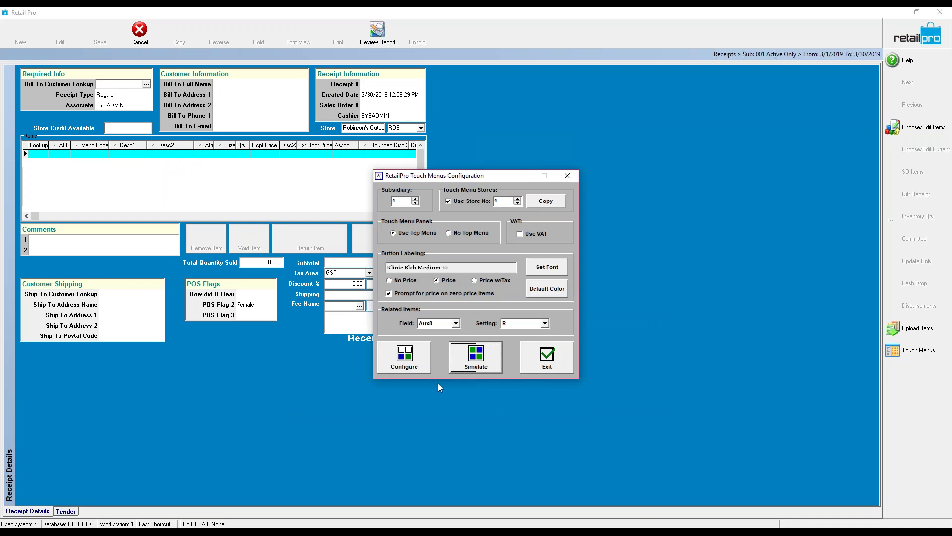
{"action": "left_click", "coordinate": [409, 365]}
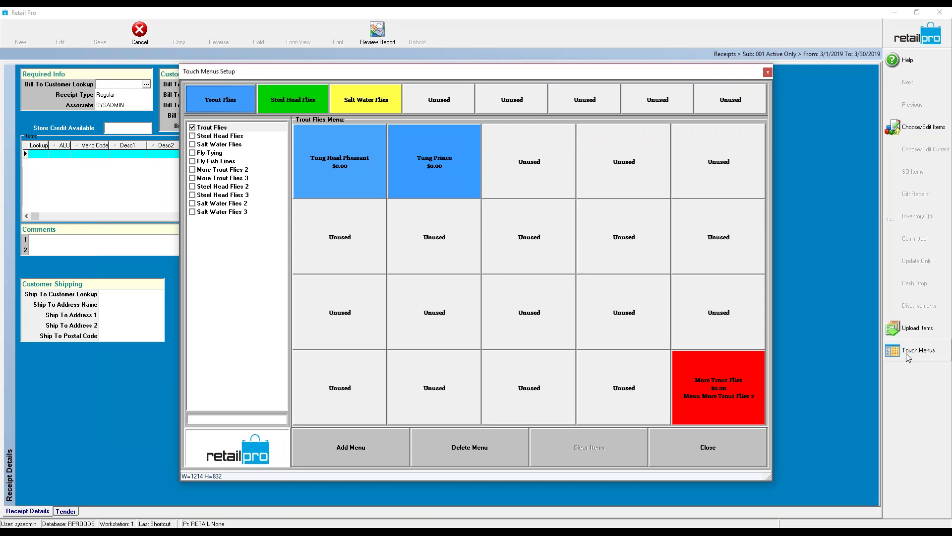
{"action": "left_click", "coordinate": [894, 11]}
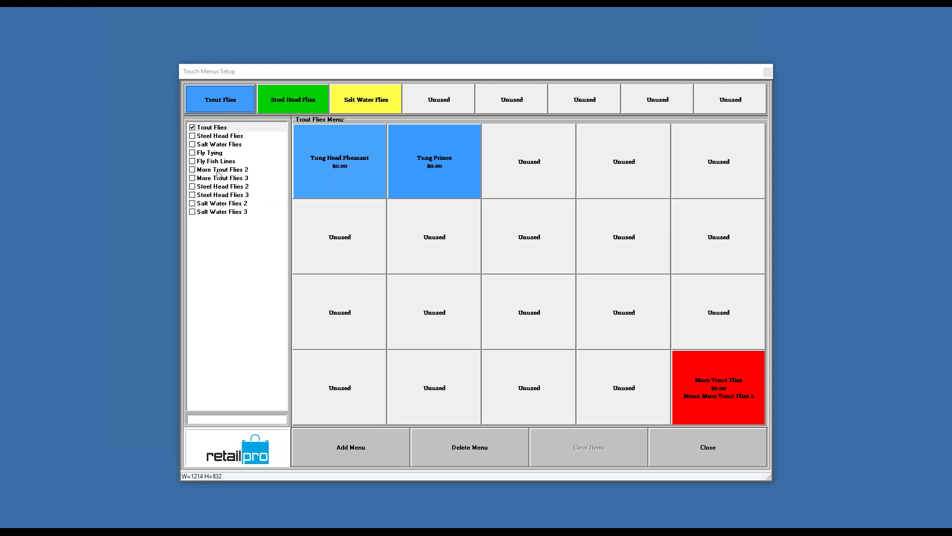
Step: In the More Trout Flies 2 menu, label the last panel button More Trout Flies and make it activate the More Trout Flies 3 menu
{"action": "left_click", "coordinate": [214, 170]}
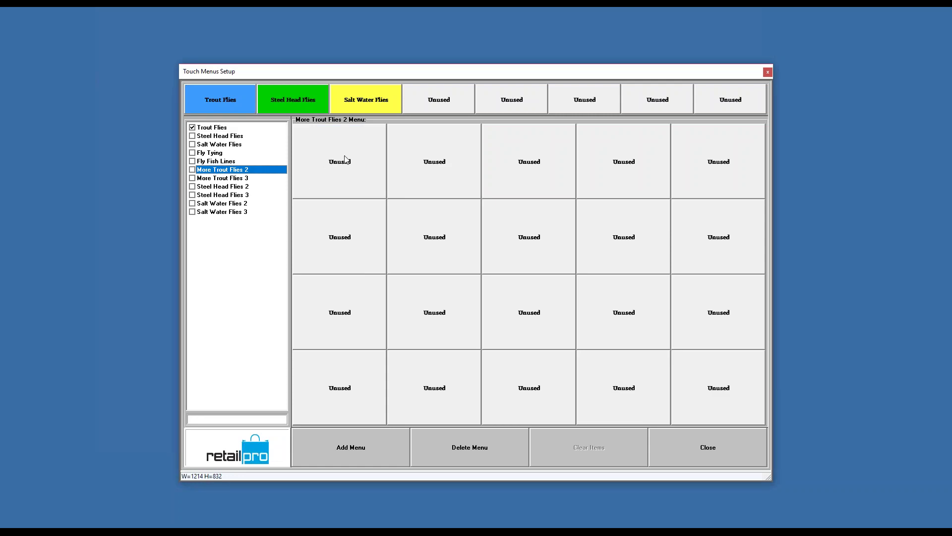
{"action": "left_click", "coordinate": [704, 385]}
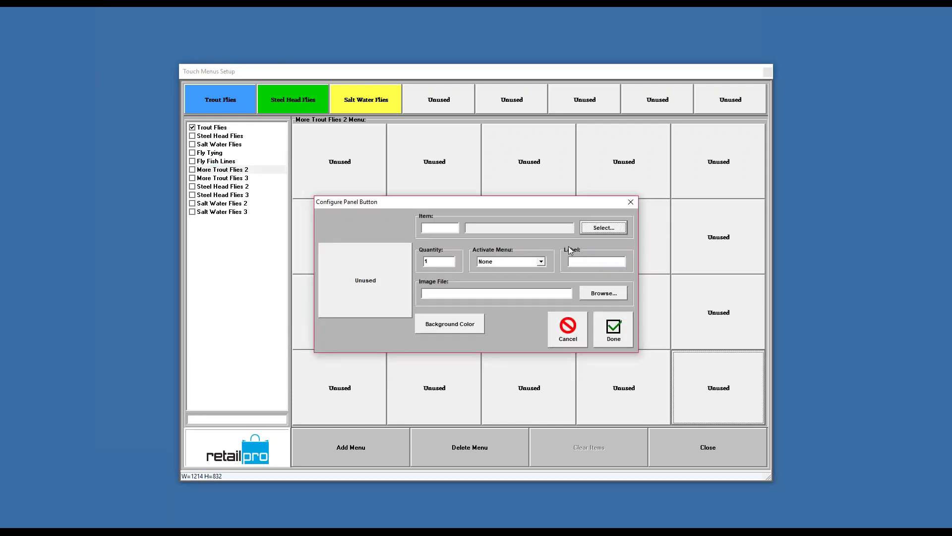
{"action": "left_click", "coordinate": [574, 261]}
{"action": "type", "text": "More Trout Flies"}
{"action": "left_click", "coordinate": [542, 260]}
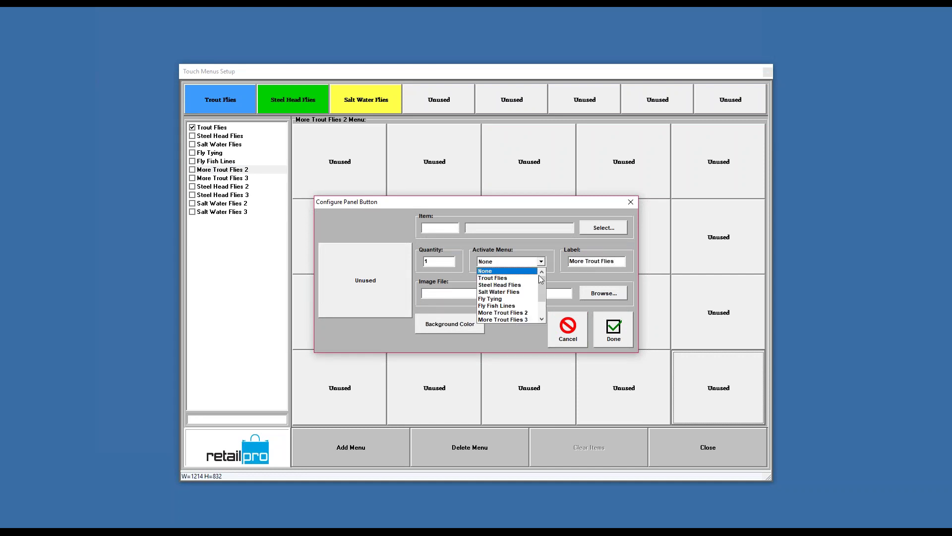
{"action": "left_click", "coordinate": [528, 317]}
Step: Set the new menu link button's quantity to 0, give it a basic red background, and save the button
{"action": "left_click", "coordinate": [430, 261]}
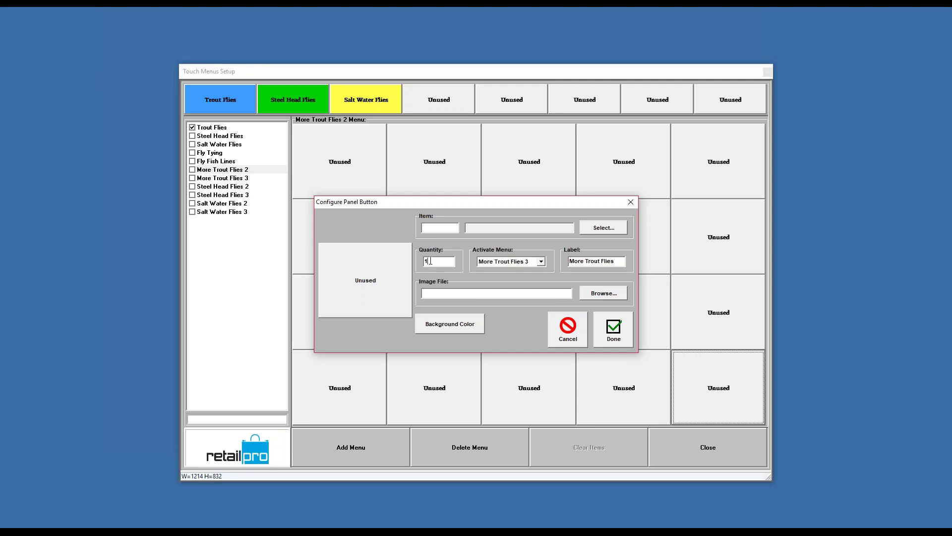
{"action": "type", "text": "0"}
{"action": "left_click", "coordinate": [455, 329]}
{"action": "left_click", "coordinate": [430, 172]}
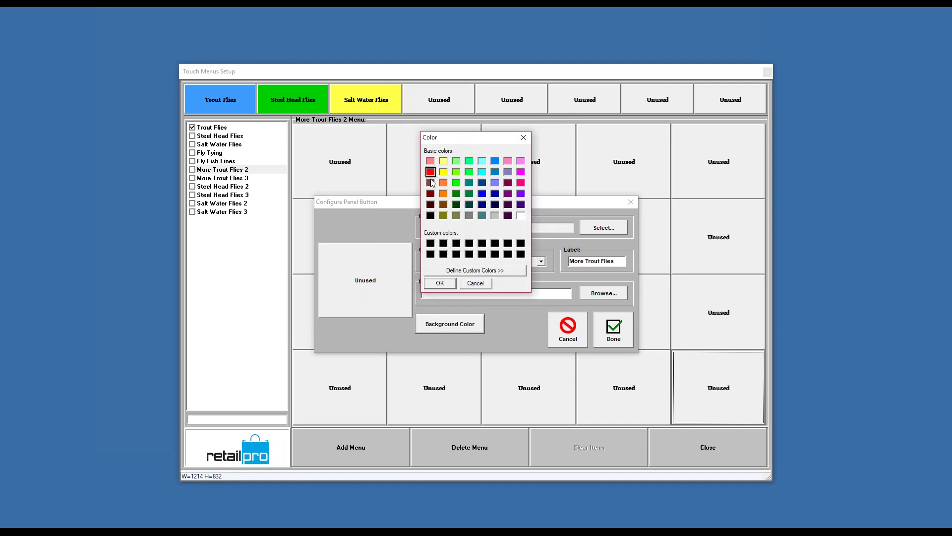
{"action": "left_click", "coordinate": [440, 283]}
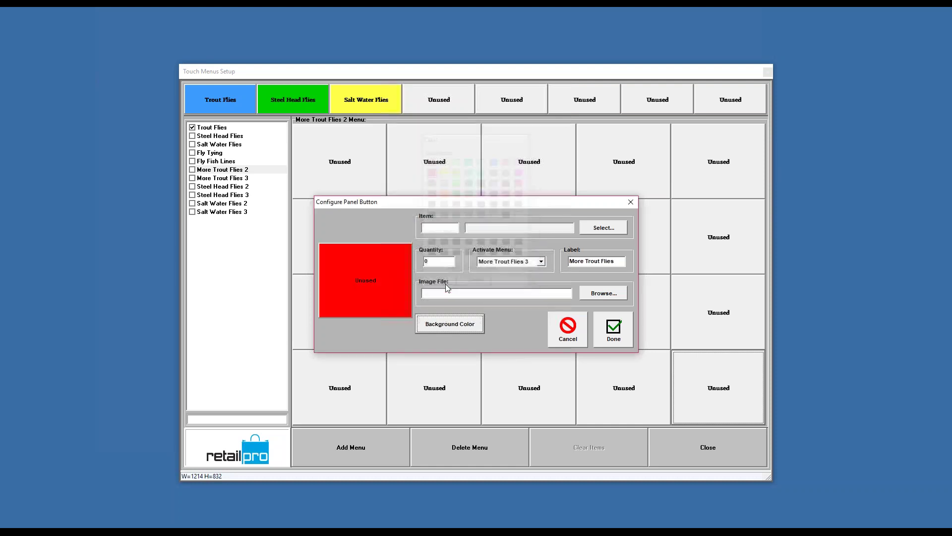
{"action": "left_click", "coordinate": [614, 330]}
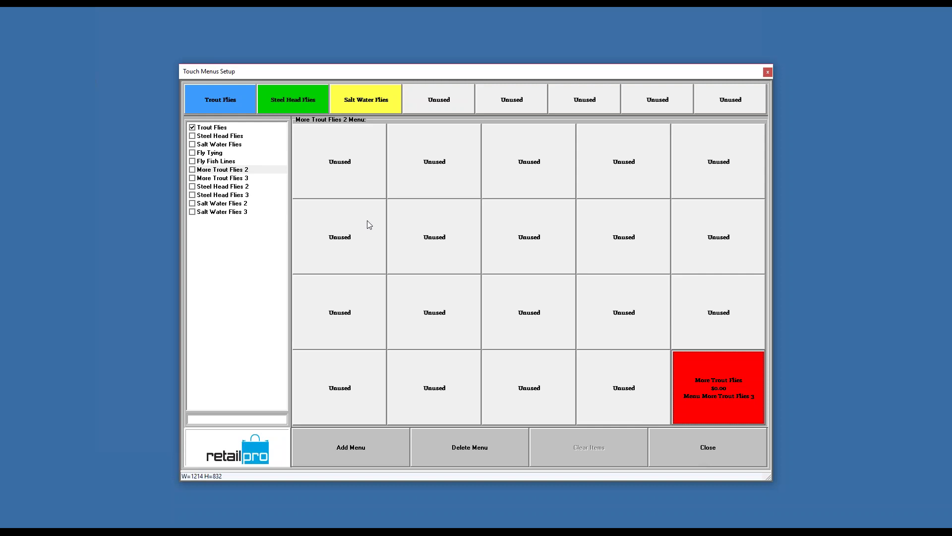
Step: Assign the Laidback Caddis item 01004, filtered by DCS flyflish, to the first button of the Steel Head Flies menu
{"action": "left_click", "coordinate": [211, 138]}
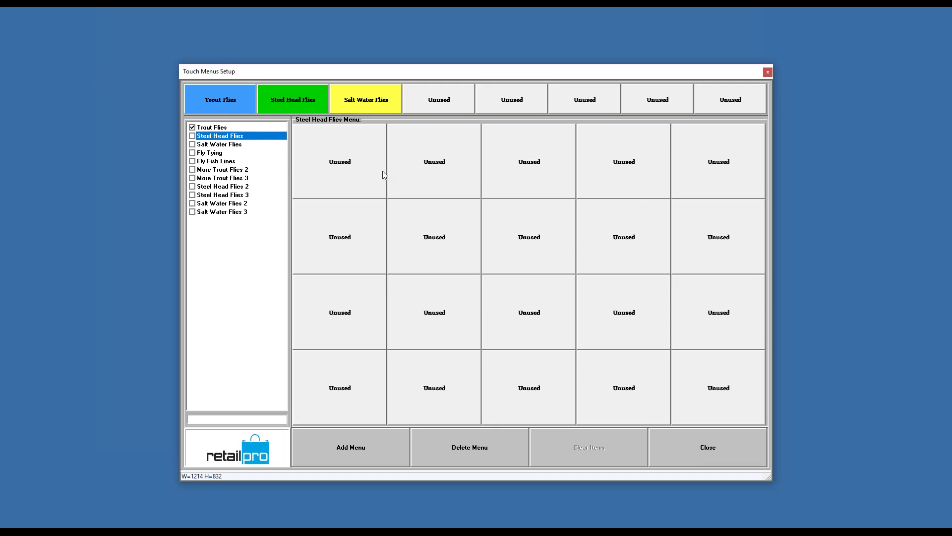
{"action": "left_click", "coordinate": [349, 164]}
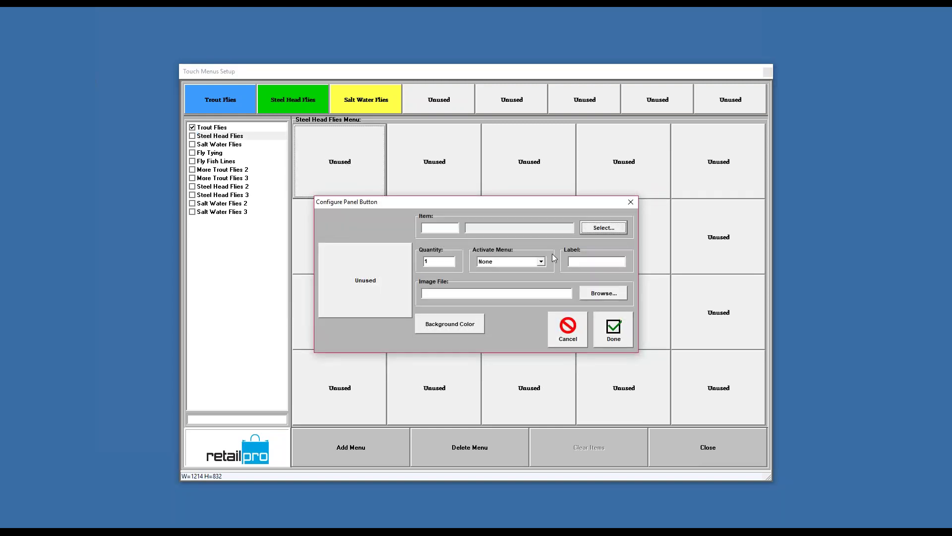
{"action": "left_click", "coordinate": [598, 228]}
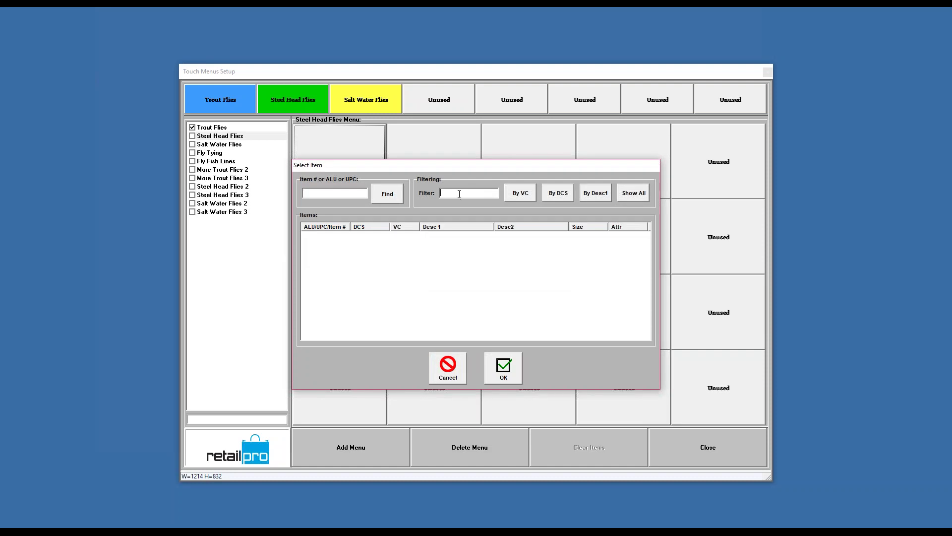
{"action": "type", "text": "flyflis"}
{"action": "left_click", "coordinate": [564, 192]}
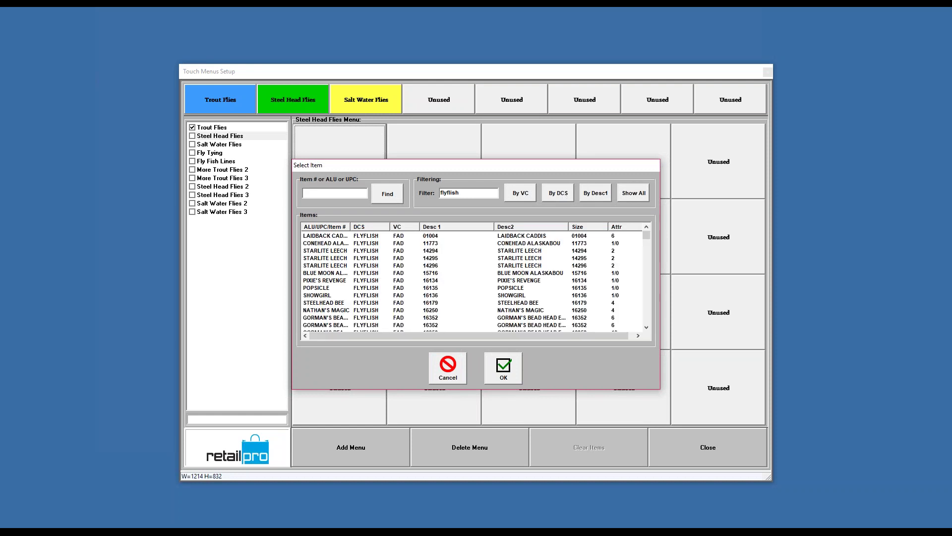
{"action": "left_click", "coordinate": [320, 236]}
{"action": "left_click", "coordinate": [500, 371]}
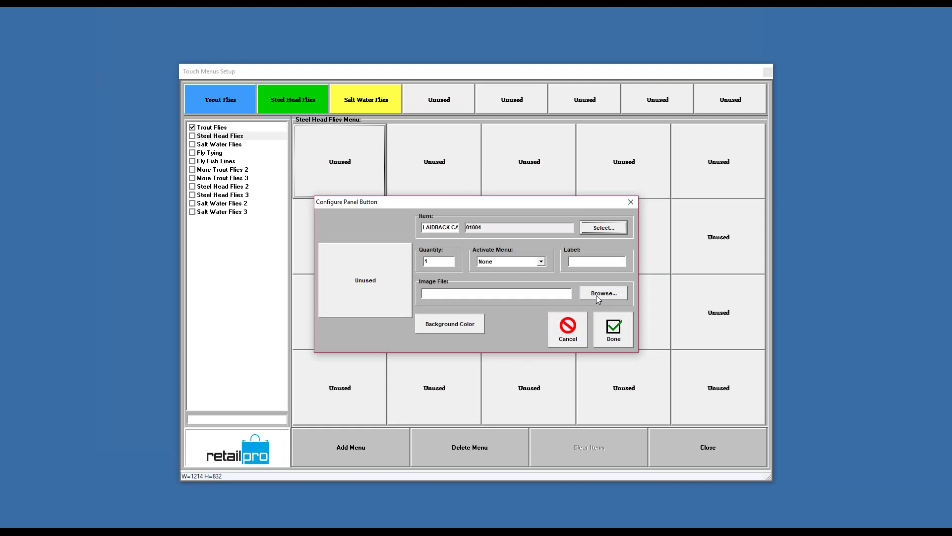
Step: Give the steelhead item button a custom green background with red 0, green 217 and blue 0, adding it to the custom colors
{"action": "left_click", "coordinate": [460, 326]}
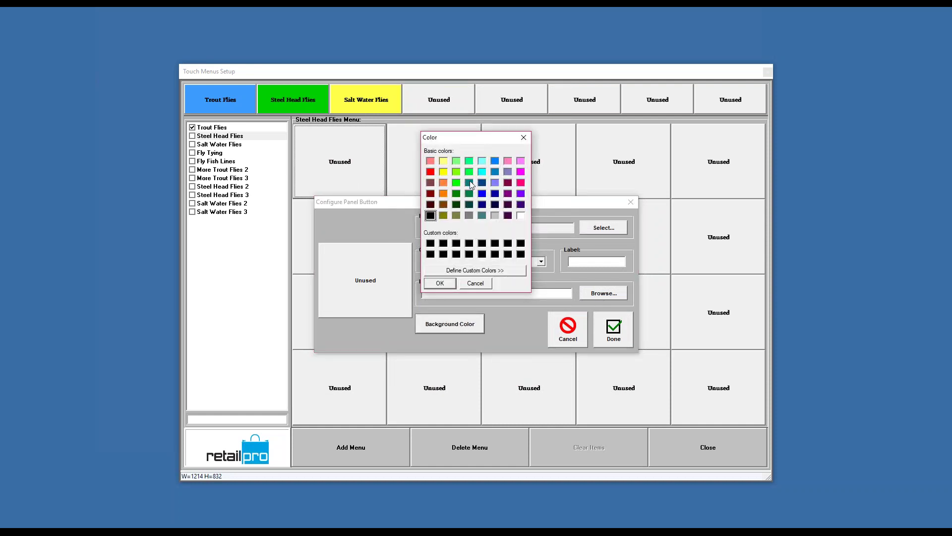
{"action": "left_click", "coordinate": [456, 193]}
{"action": "left_click", "coordinate": [487, 273]}
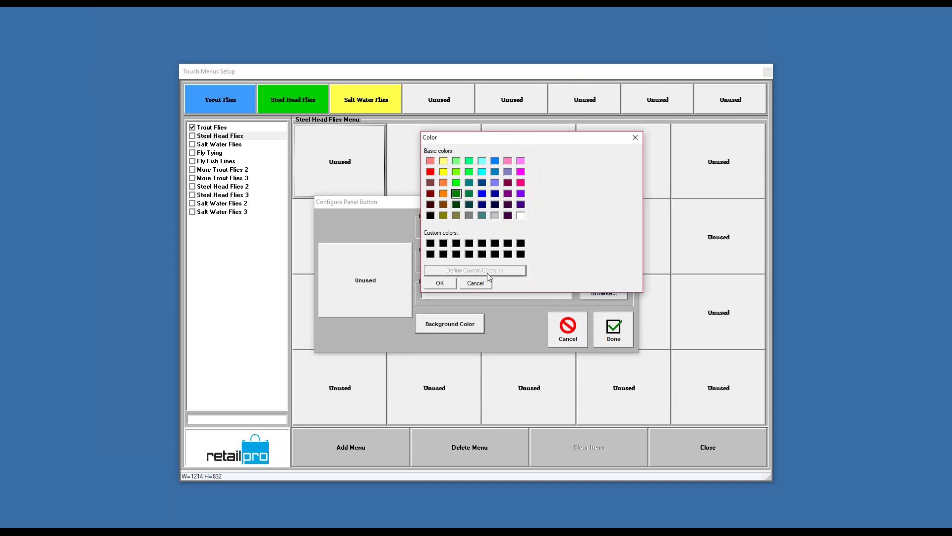
{"action": "left_click_drag", "start_coordinate": [639, 221], "coordinate": [640, 206]}
{"action": "left_click", "coordinate": [583, 283]}
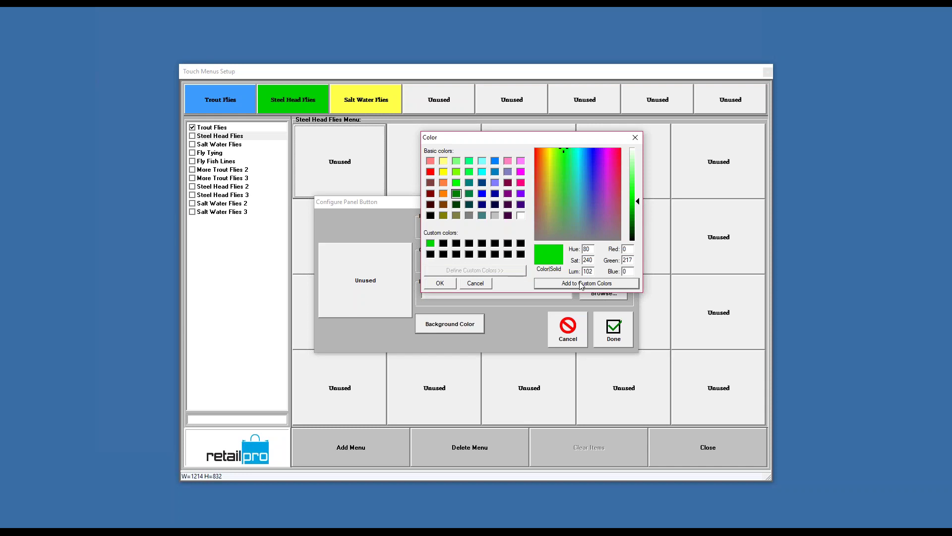
{"action": "left_click", "coordinate": [438, 284]}
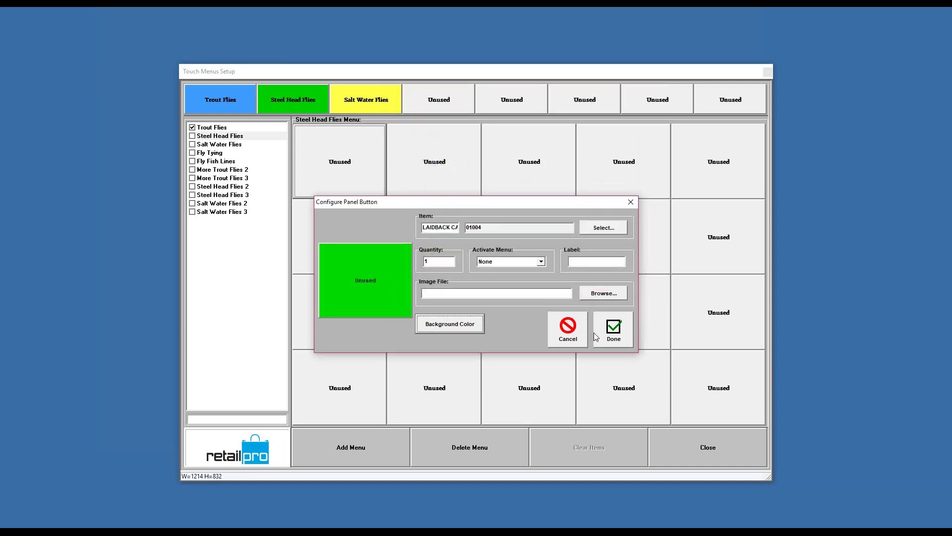
Step: Label the green steelhead item button Laidback Cadillac and save it
{"action": "left_click", "coordinate": [614, 333]}
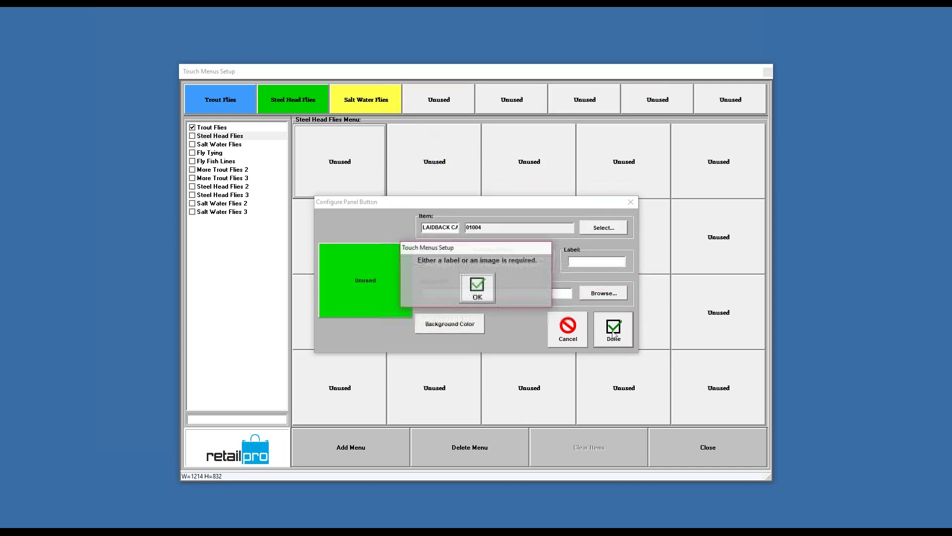
{"action": "left_click", "coordinate": [477, 289]}
{"action": "left_click", "coordinate": [580, 261]}
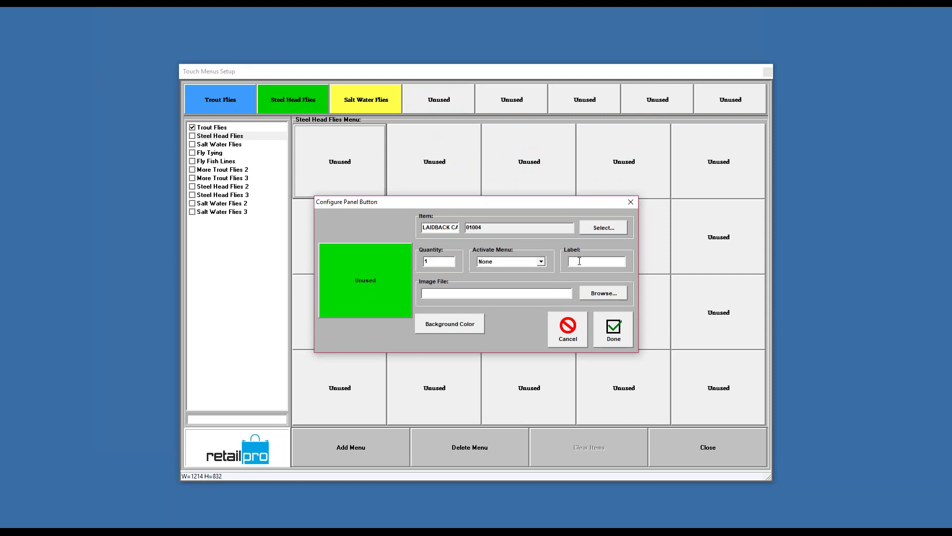
{"action": "type", "text": "Laidback Cadillac"}
{"action": "left_click", "coordinate": [607, 333]}
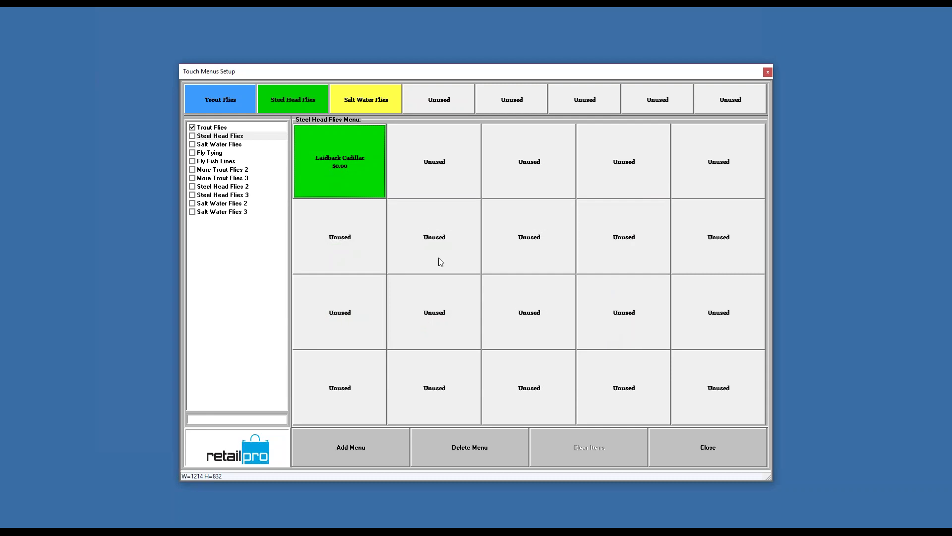
Step: Close the menu setup, exit the touch menus configuration with its settings saved, and return to the receipt in Retail Pro
{"action": "left_click", "coordinate": [689, 445]}
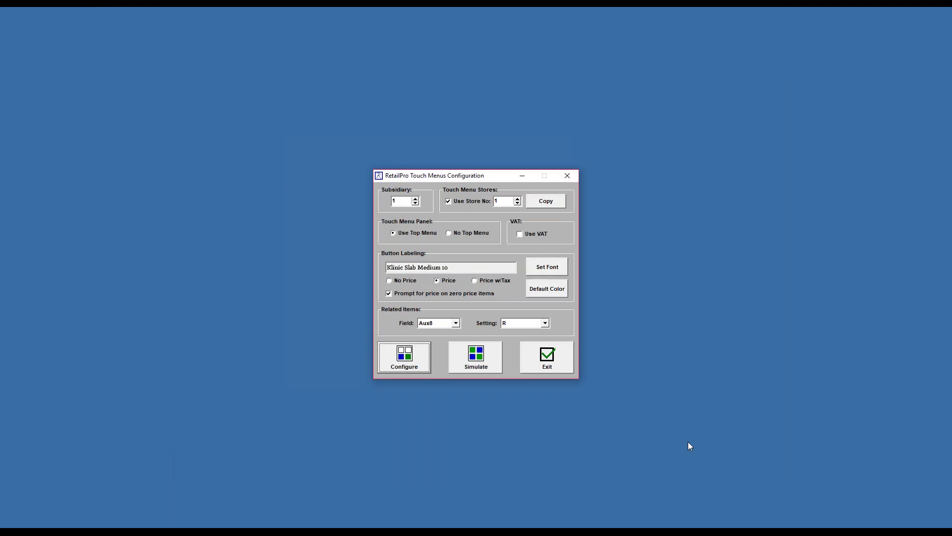
{"action": "left_click", "coordinate": [544, 361]}
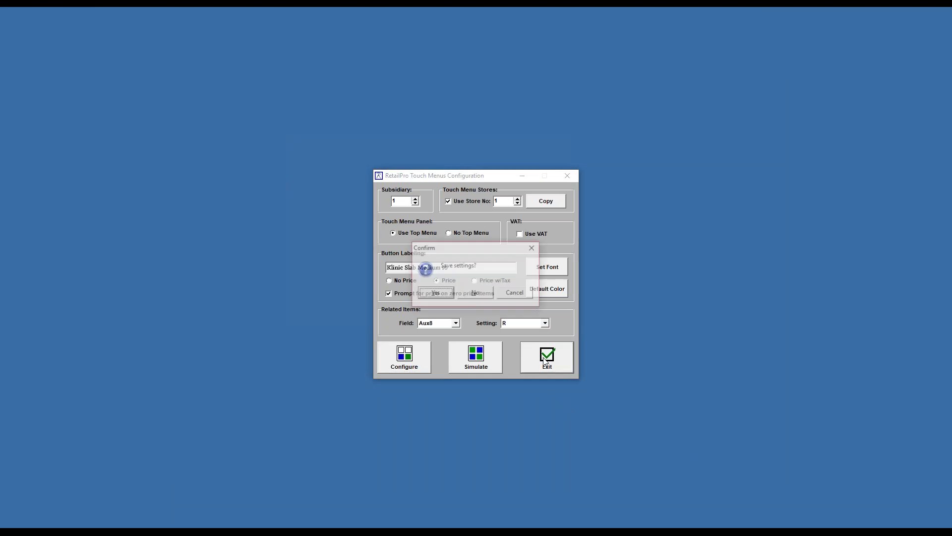
{"action": "left_click", "coordinate": [436, 293]}
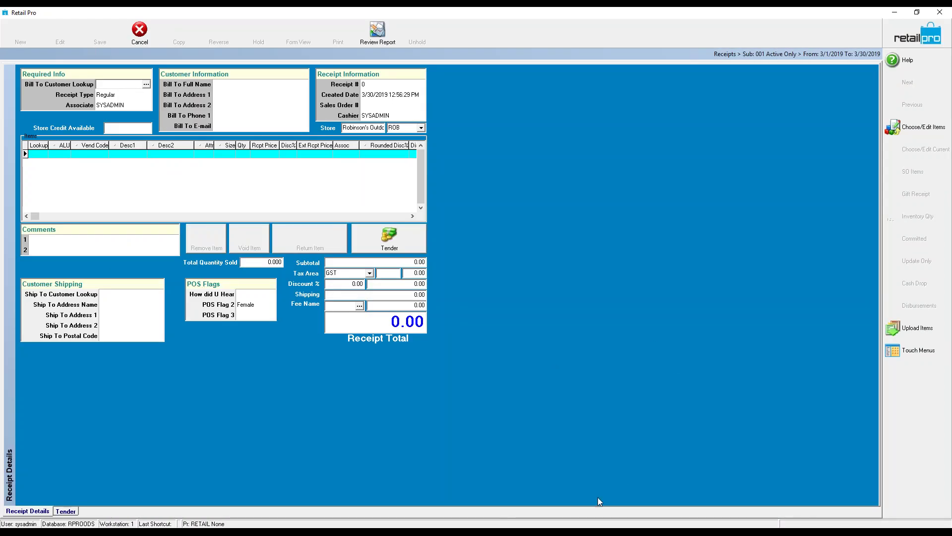
{"action": "left_click", "coordinate": [596, 532]}
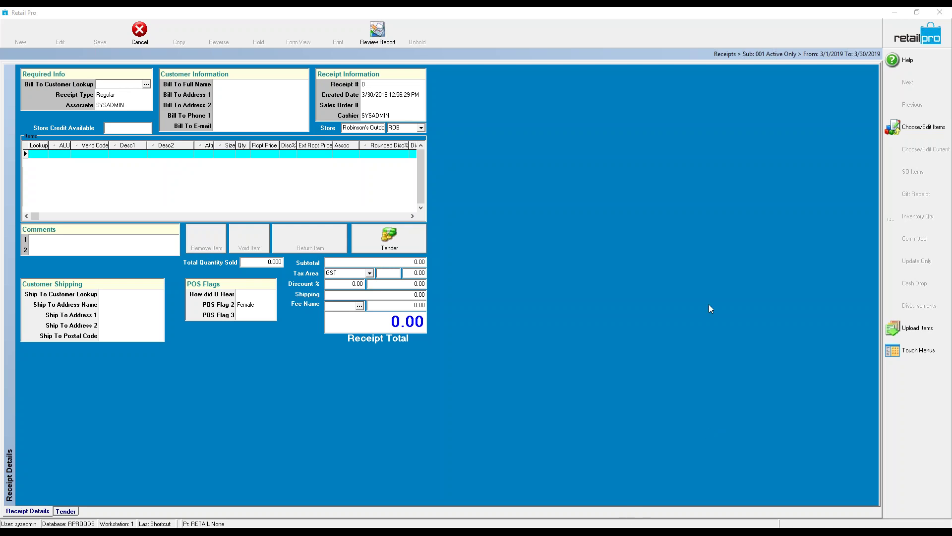